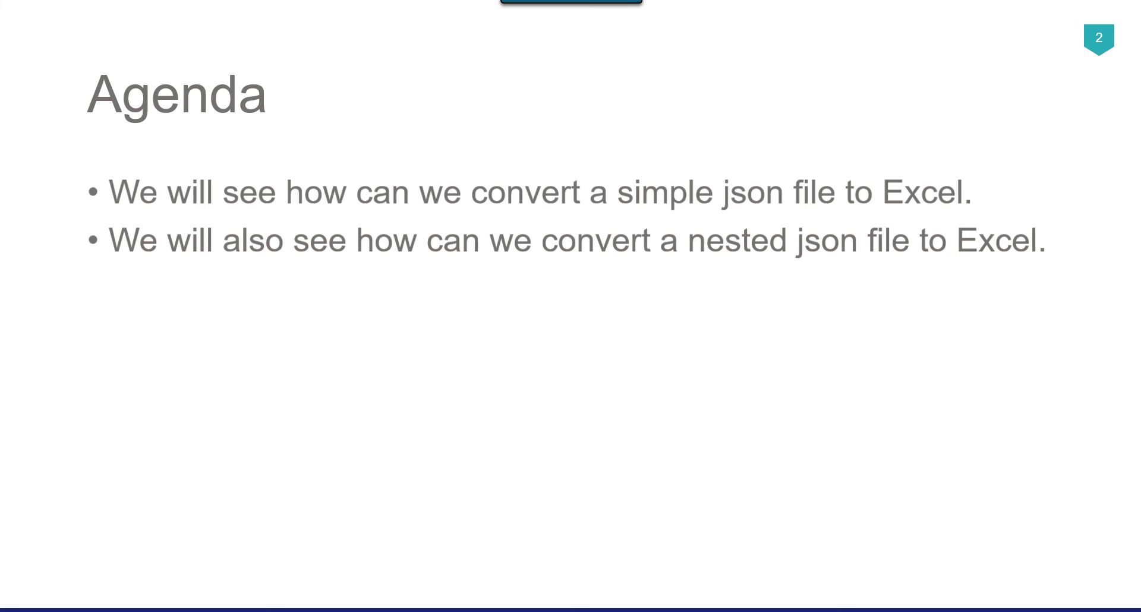
- Open Emp.json from the D:\Files folder in Notepad++ and look through its employee records
key("alt+Tab")
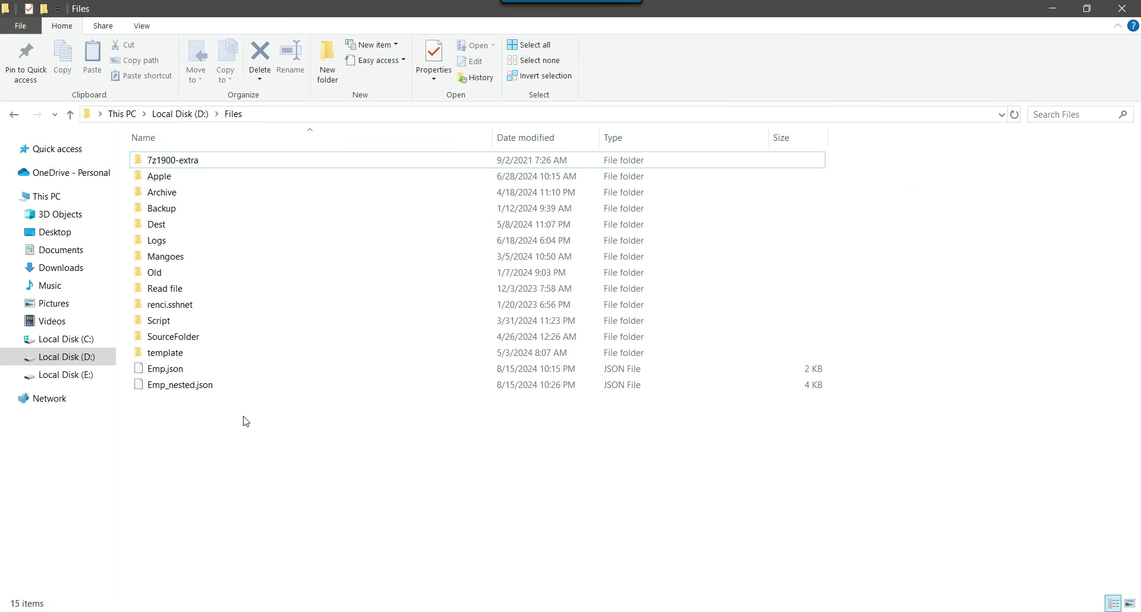
left_click(172, 374)
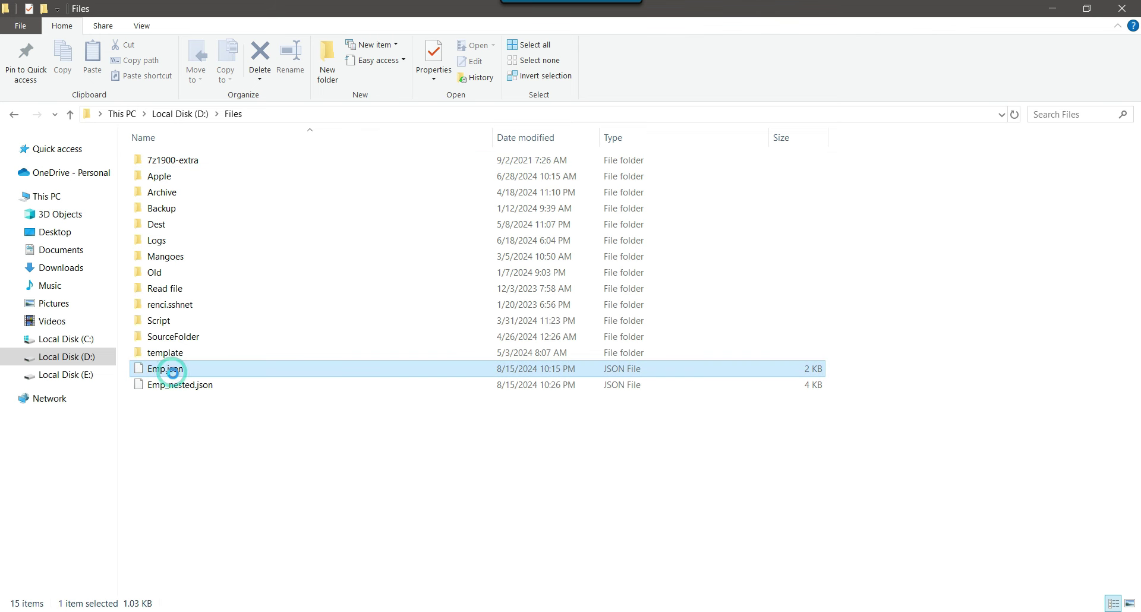
left_click(179, 391)
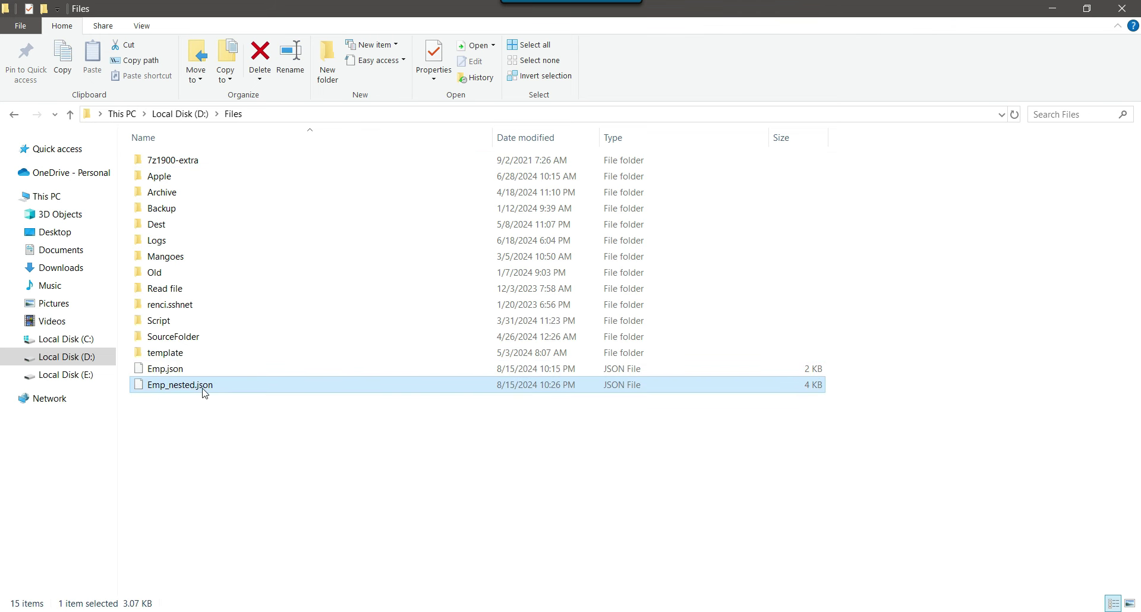
left_click(172, 373)
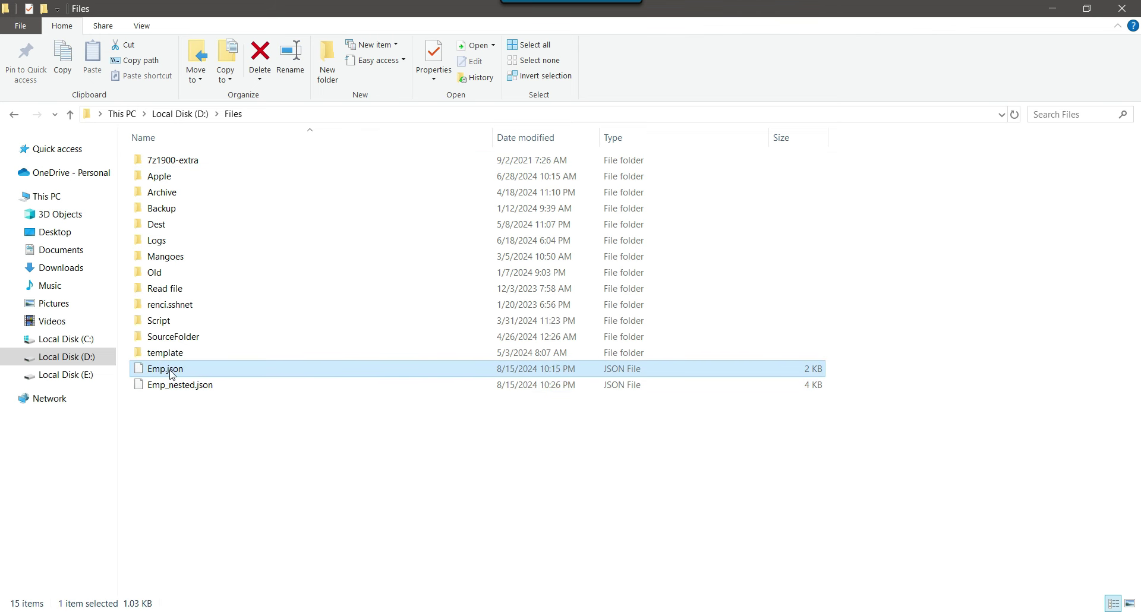
right_click(171, 374)
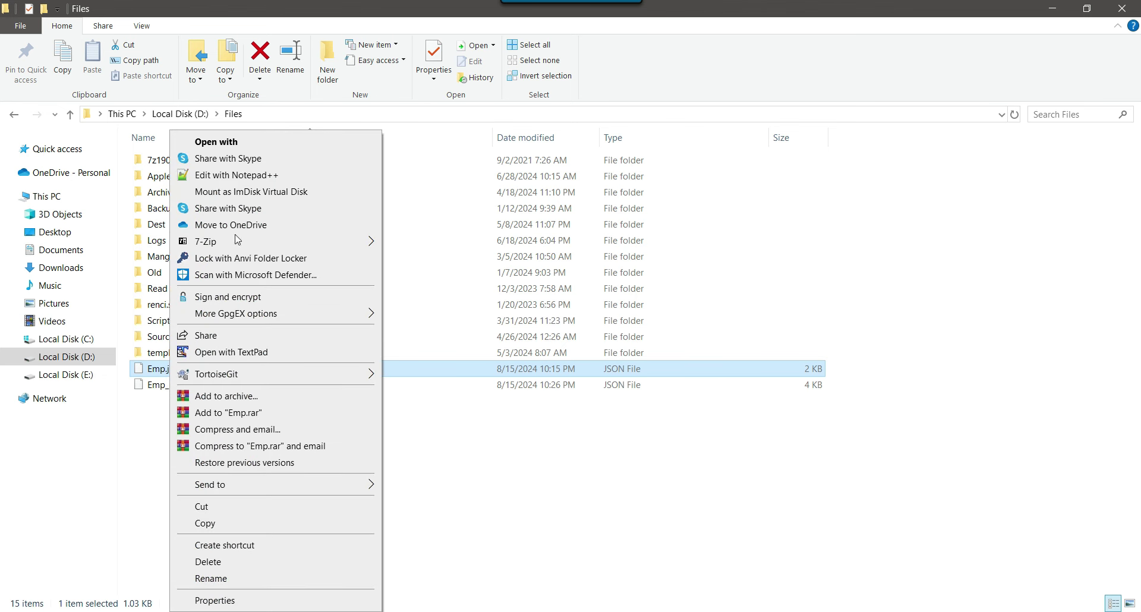
left_click(252, 176)
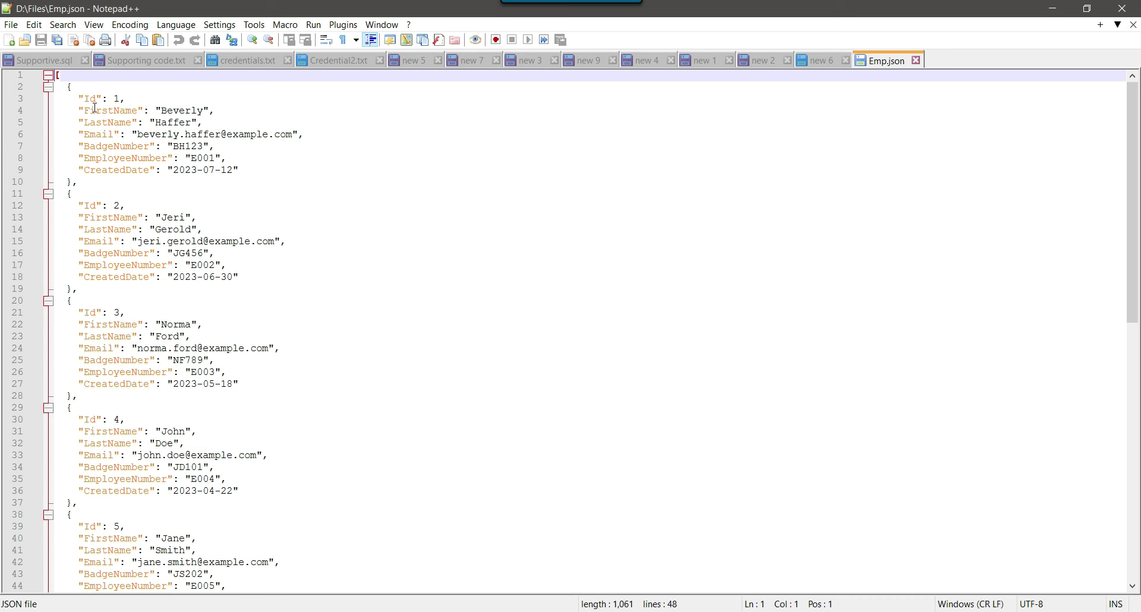
left_click_drag(78, 99, 319, 170)
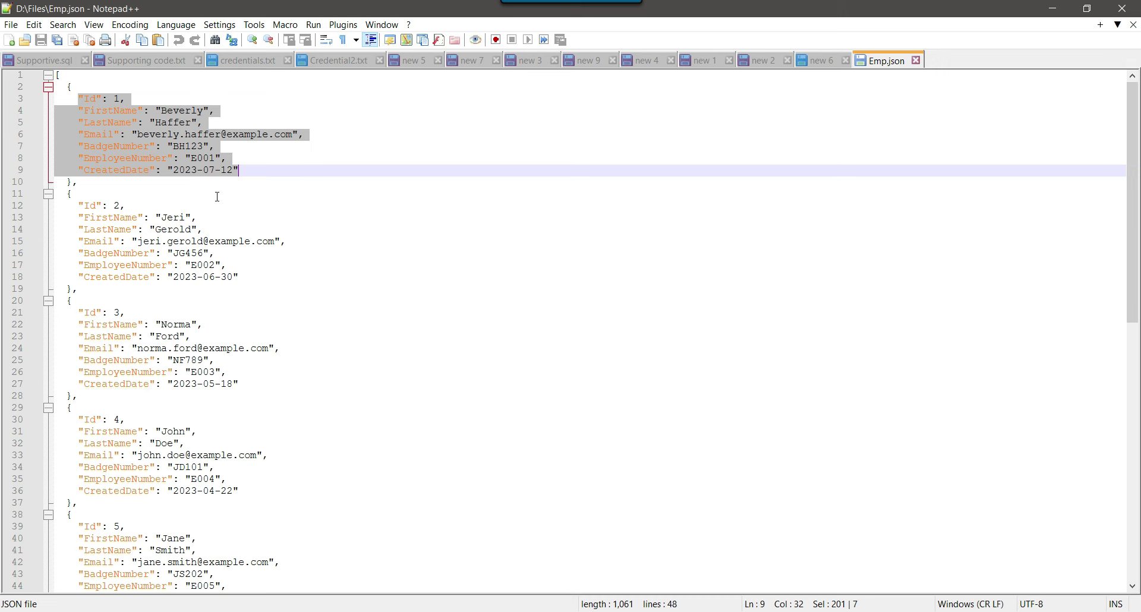
scroll(217, 195, "down", 6)
scroll(222, 195, "up", 7)
- Open Emp_nested.json from D:\Files in Notepad++ and examine the first record's ContactInfo, EmploymentDetails and Address blocks
key("alt+Tab")
left_click(180, 385)
right_click(178, 389)
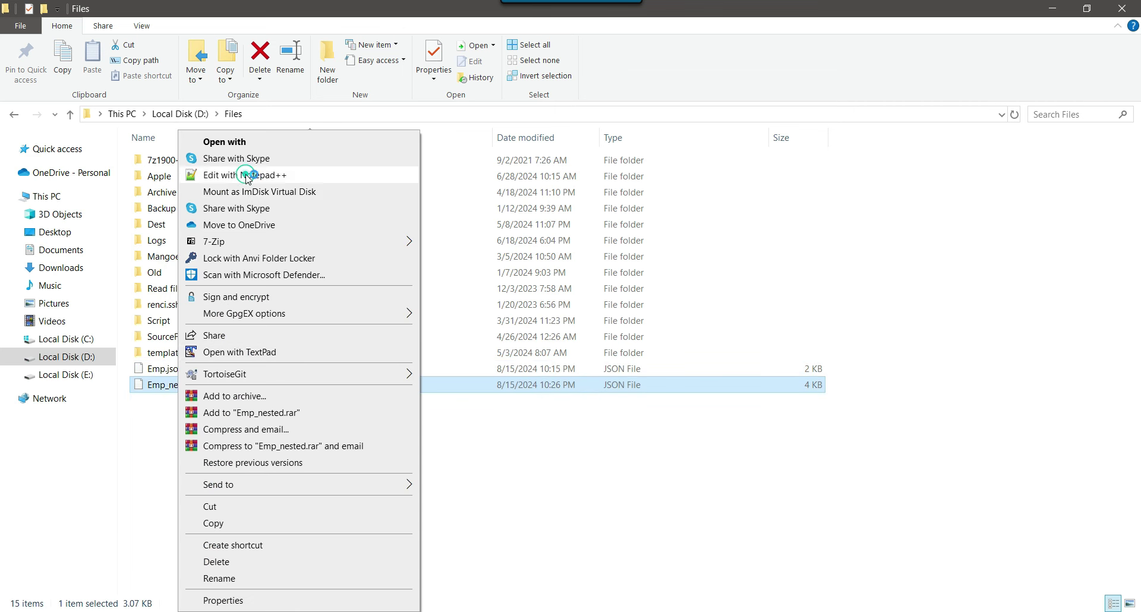
left_click(246, 176)
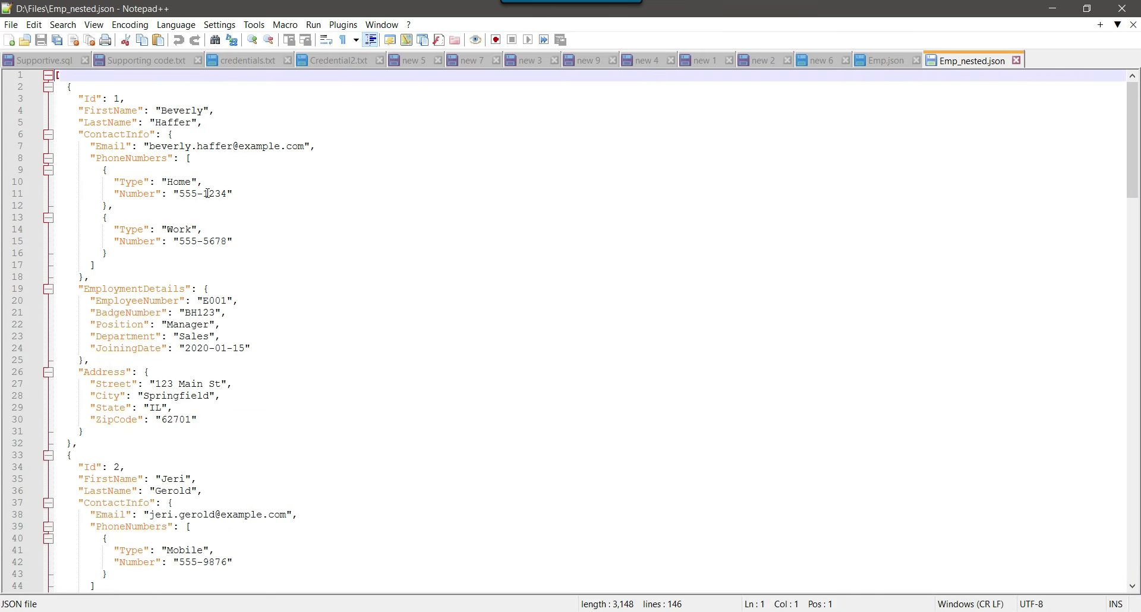
left_click_drag(84, 100, 232, 117)
left_click_drag(73, 135, 234, 273)
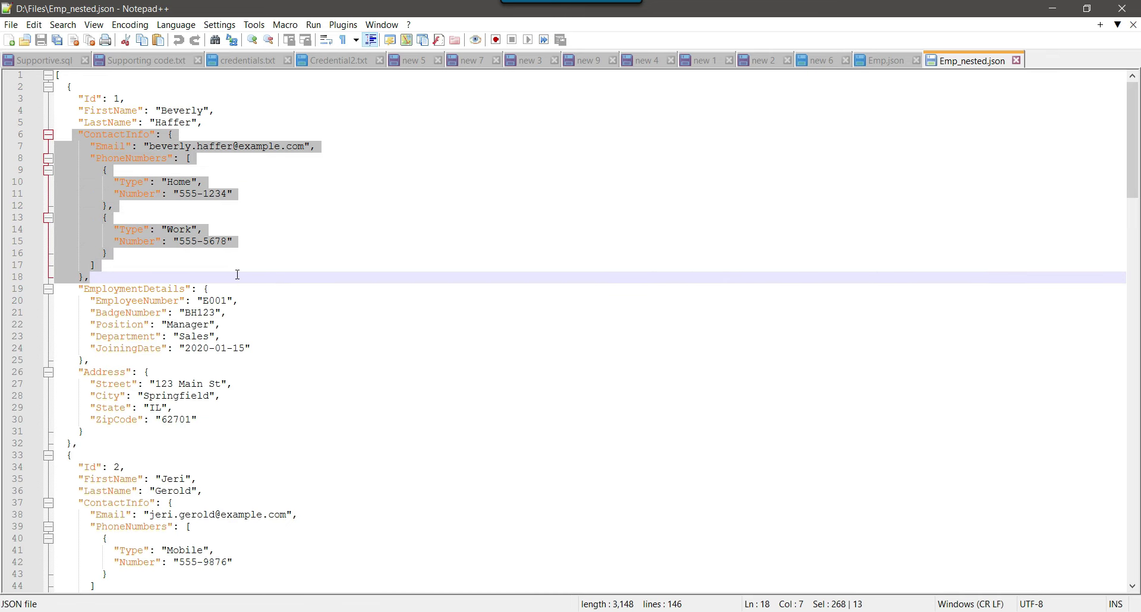
left_click(287, 286)
left_click_drag(78, 288, 295, 362)
left_click(125, 385)
left_click_drag(78, 372, 234, 435)
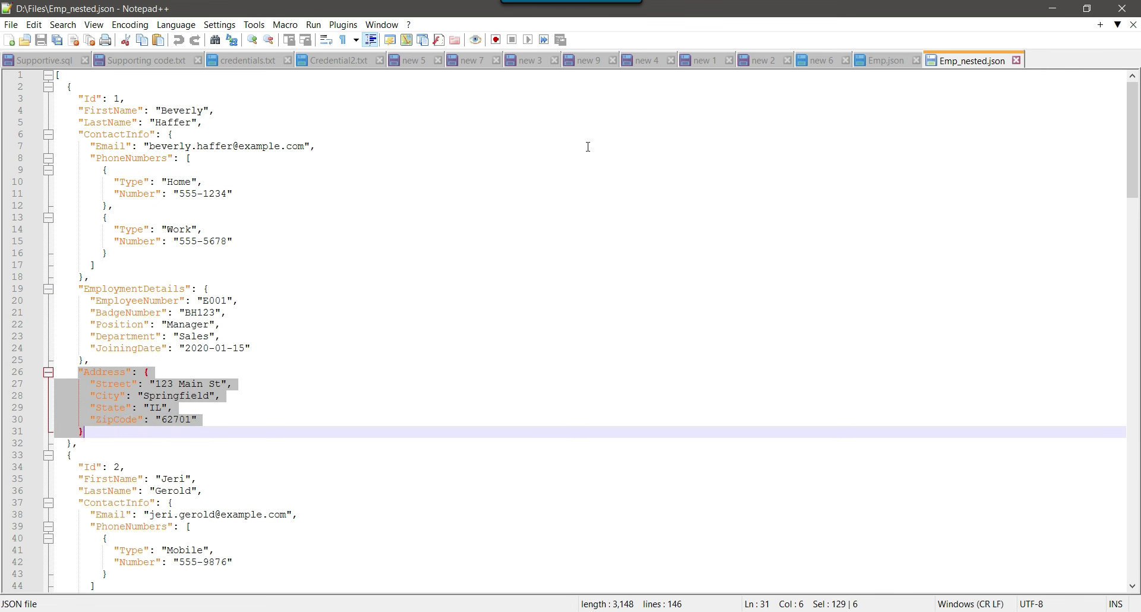
- Copy the whole content of Emp.json into the text area of the online JSON viewer at jsonviewer.stack.hu
left_click(896, 66)
left_click(750, 159)
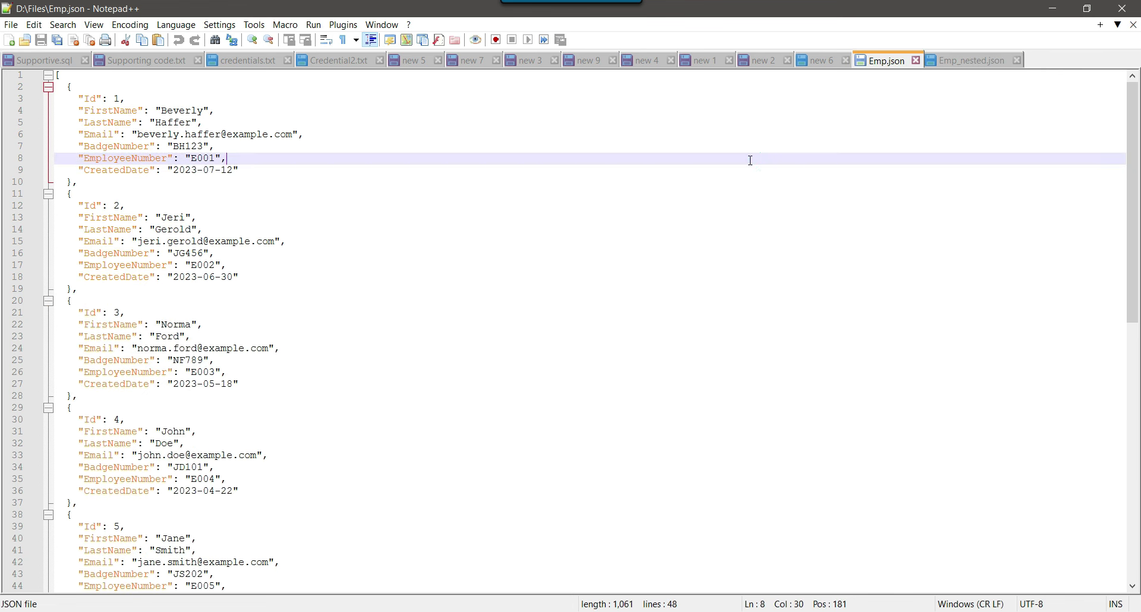
key("ctrl+a")
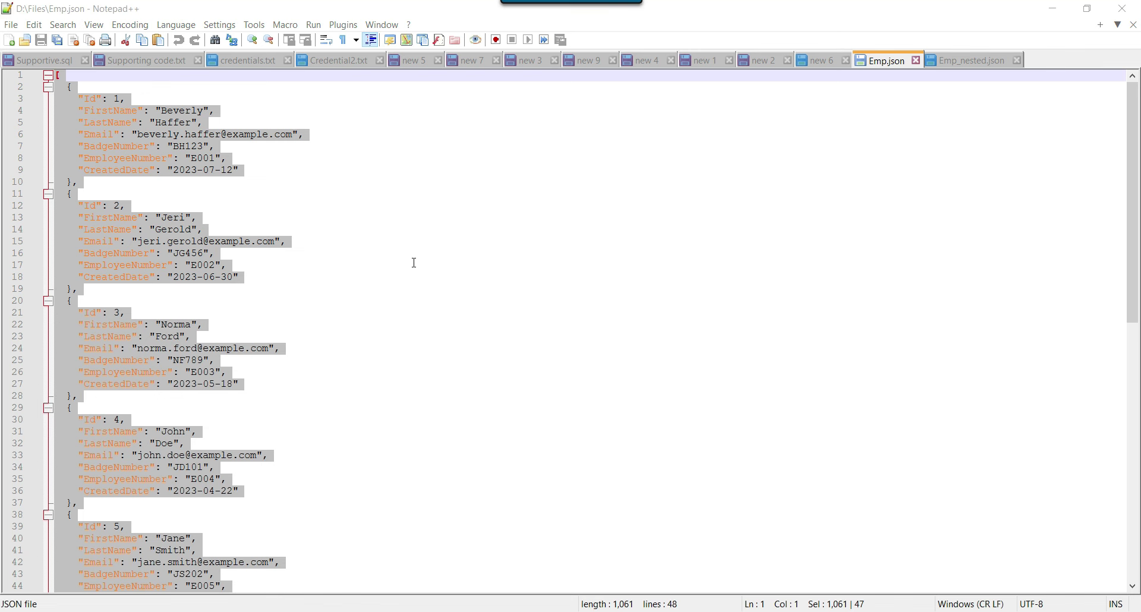
key("alt+Tab")
left_click(170, 191)
key("ctrl+v")
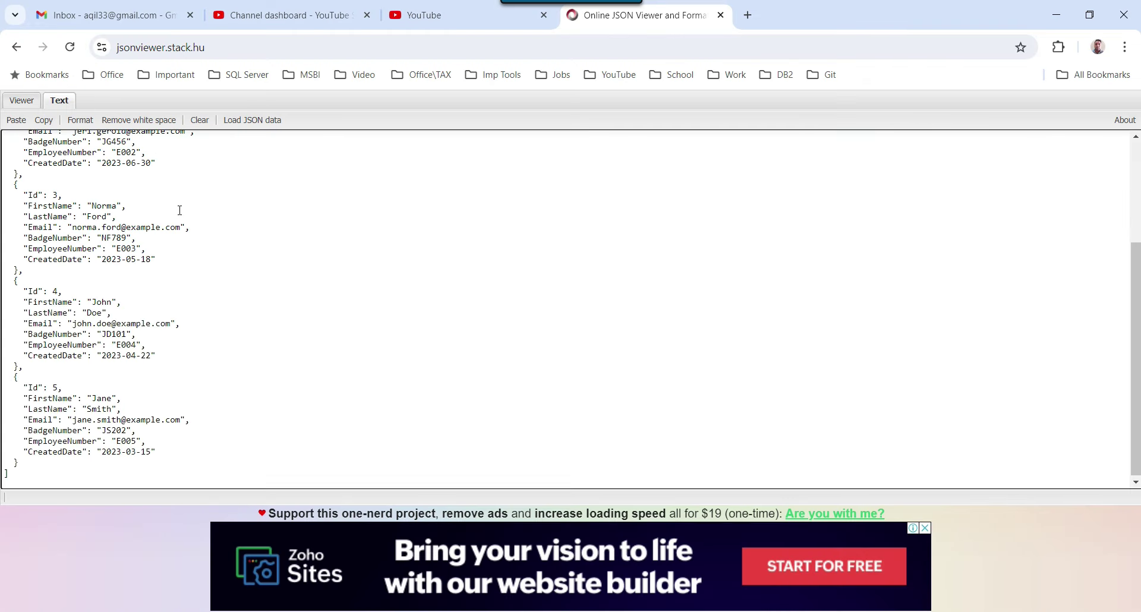
- Display the pasted Emp.json data as a tree and expand record 0 to view its fields
scroll(179, 210, "up", 3)
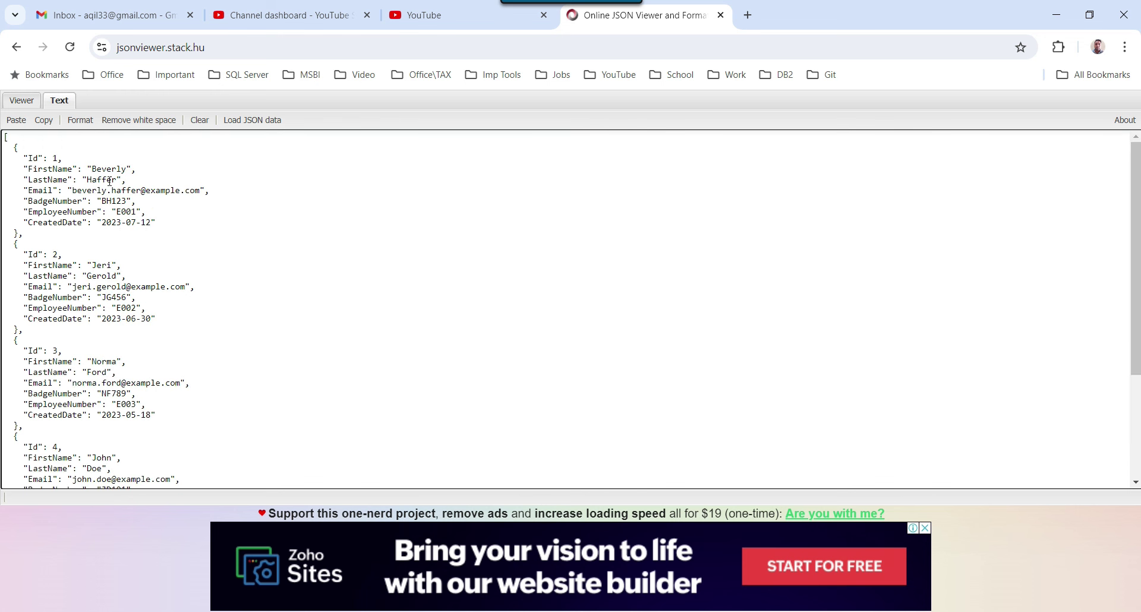
left_click(26, 102)
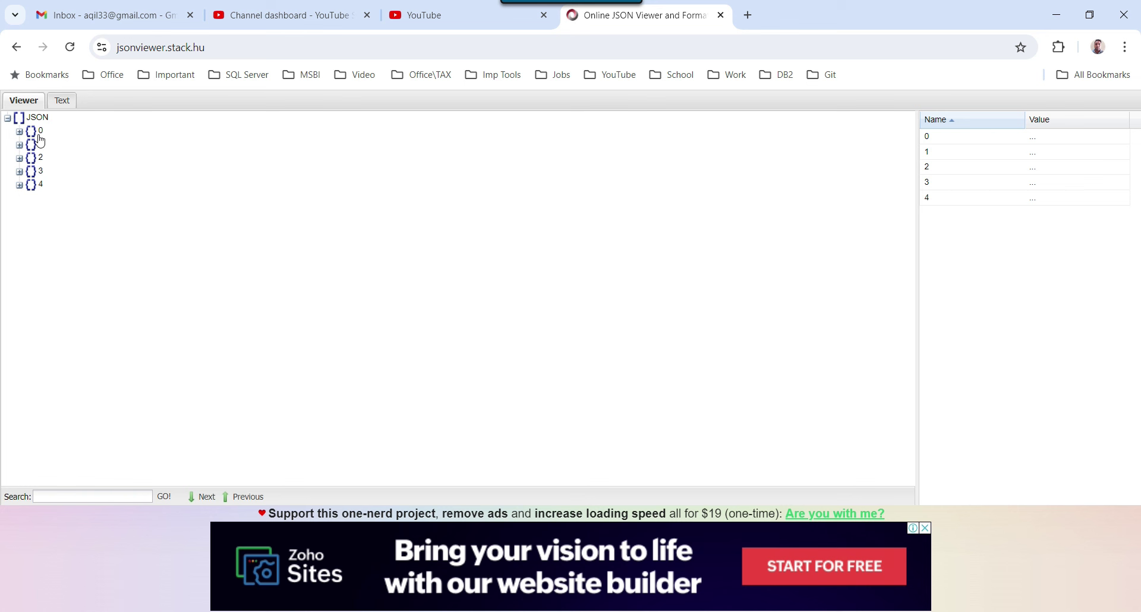
left_click(20, 132)
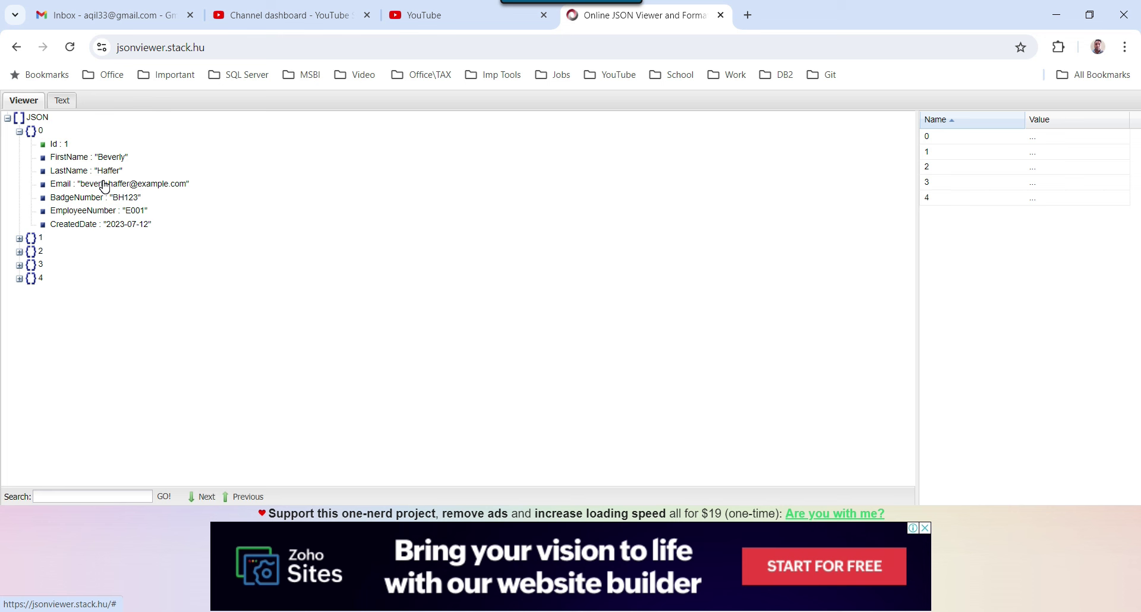
- Replace the text in the online JSON viewer with the whole content of Emp_nested.json from Notepad++
key("alt+Tab")
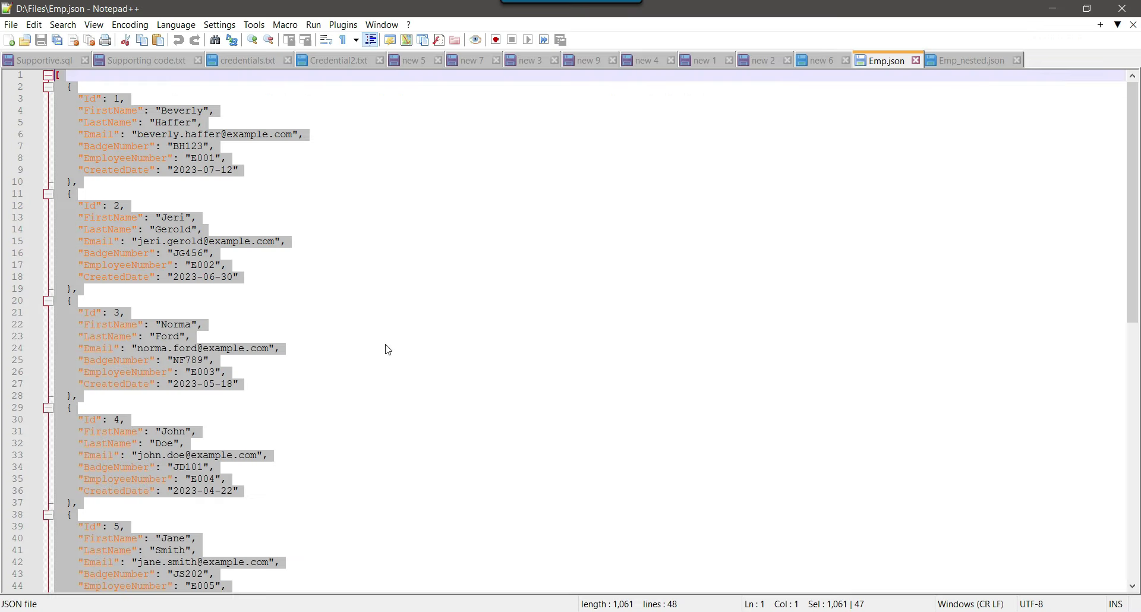
left_click(385, 339)
left_click(962, 60)
left_click(825, 182)
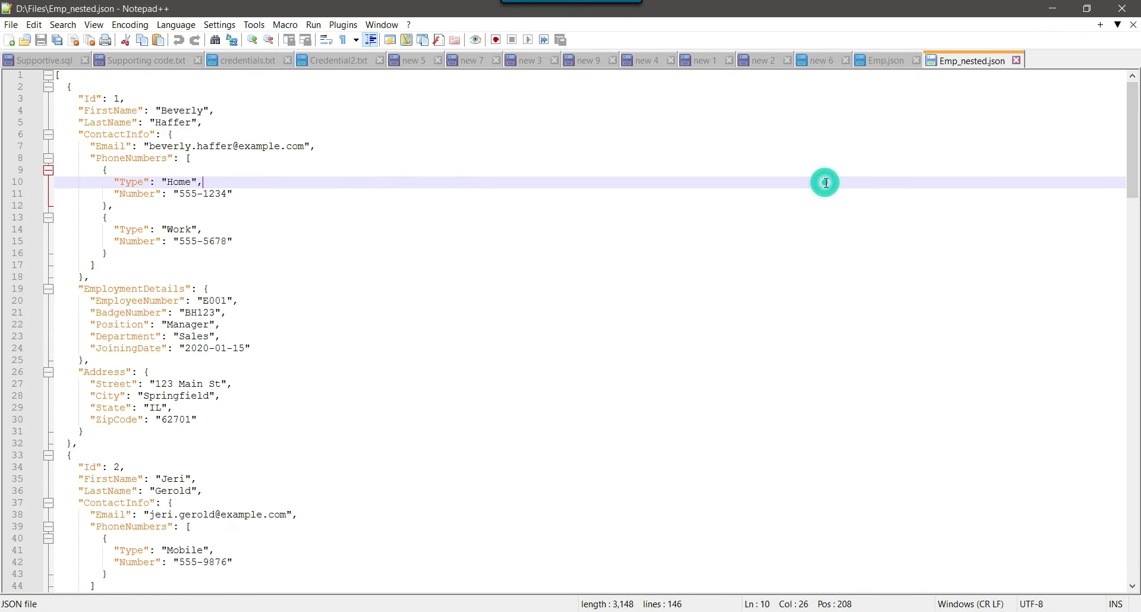
key("ctrl+a")
key("alt+Tab")
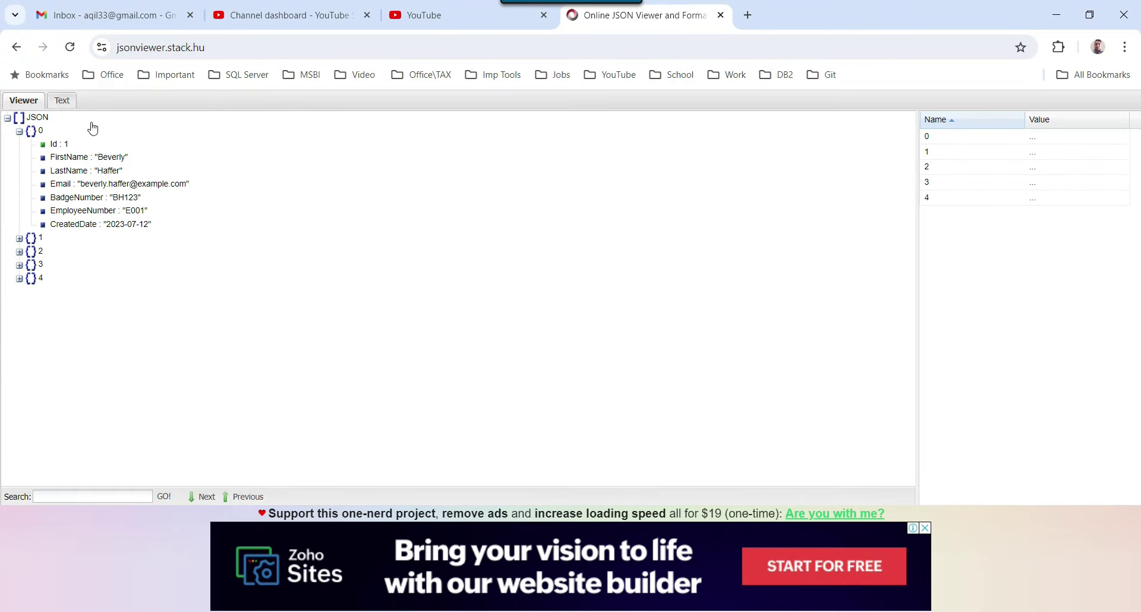
left_click(59, 100)
left_click(181, 217)
key("ctrl+a")
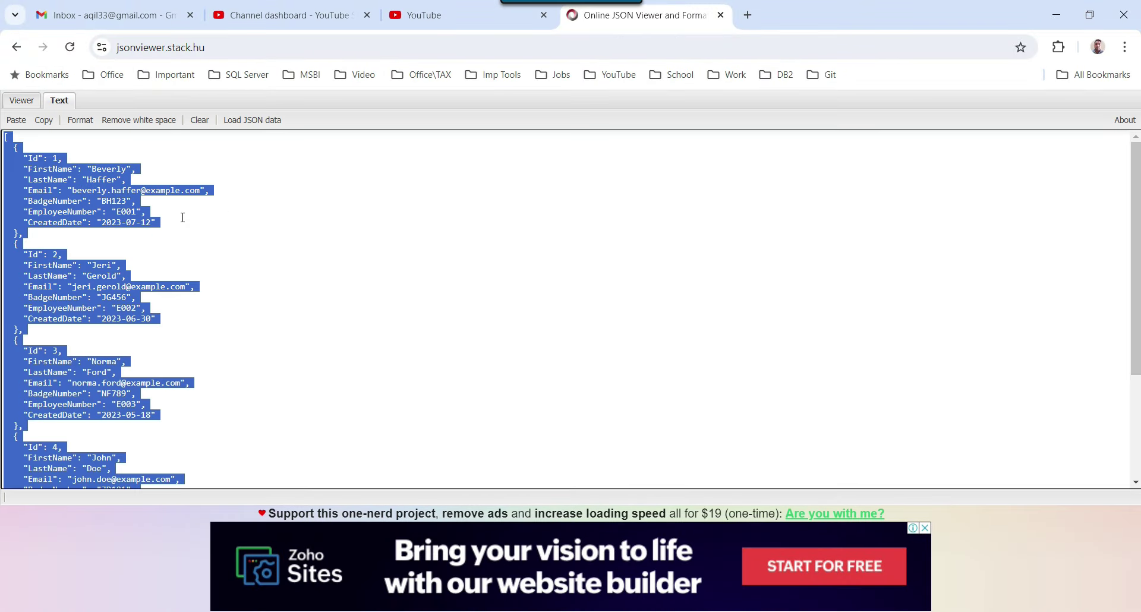
key("ctrl+v")
- Examine record 0 of the nested JSON as a tree, expanding ContactInfo, both PhoneNumbers entries, EmploymentDetails and Address
left_click(23, 100)
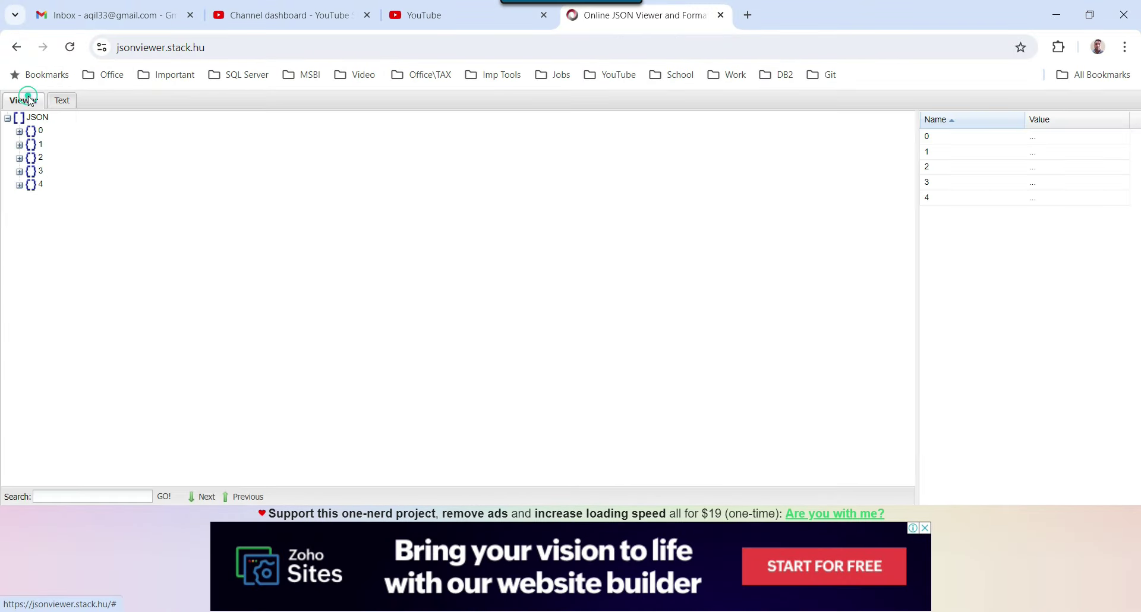
left_click(20, 132)
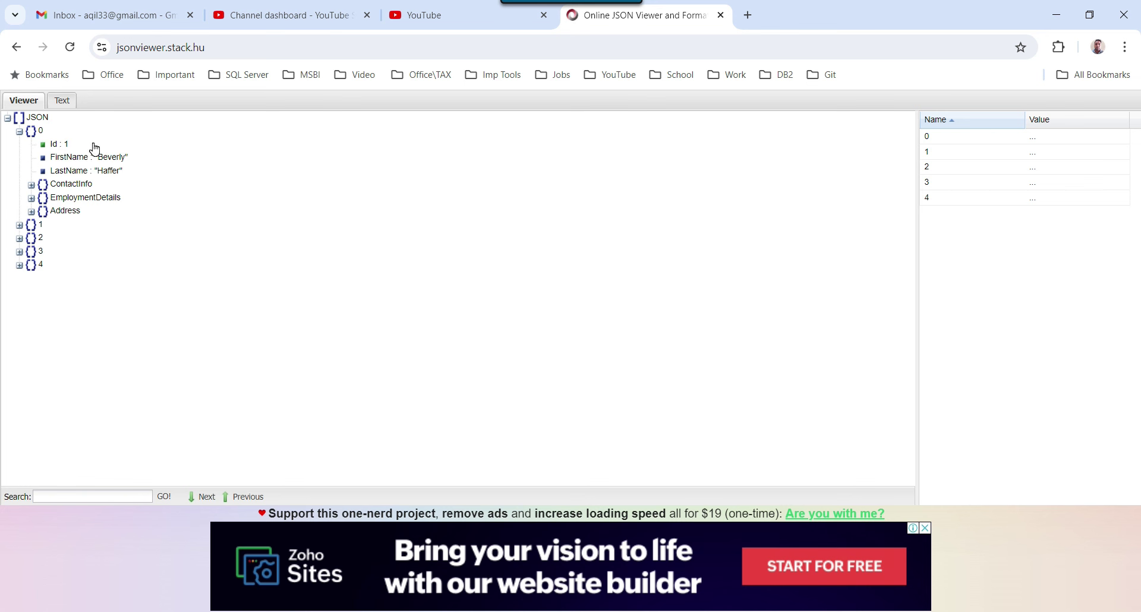
left_click(31, 186)
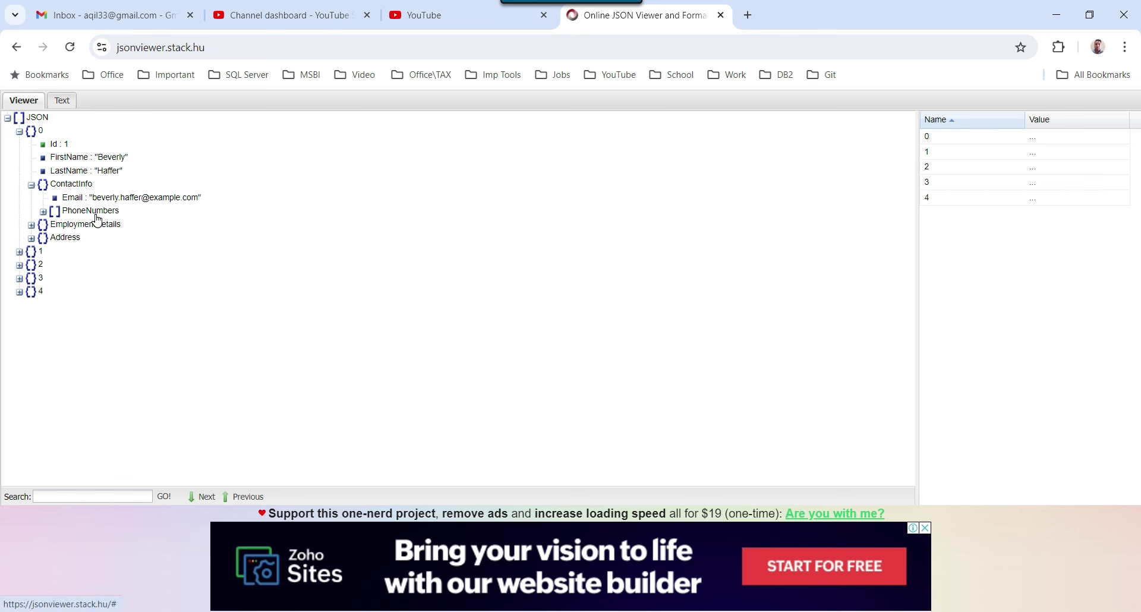
left_click(44, 211)
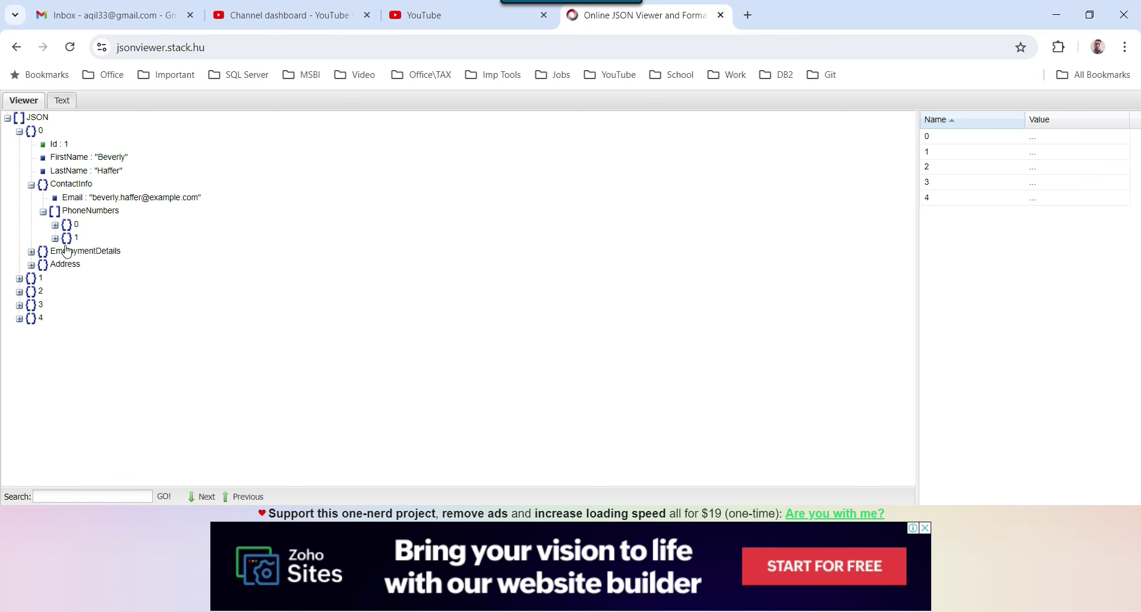
left_click(54, 225)
left_click(55, 266)
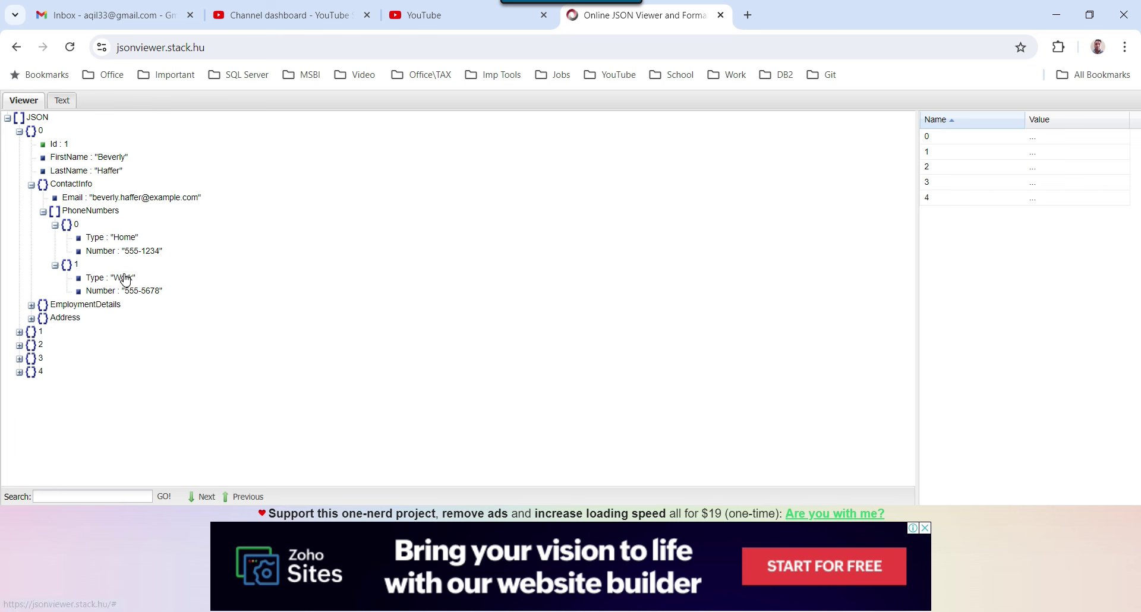
left_click(31, 306)
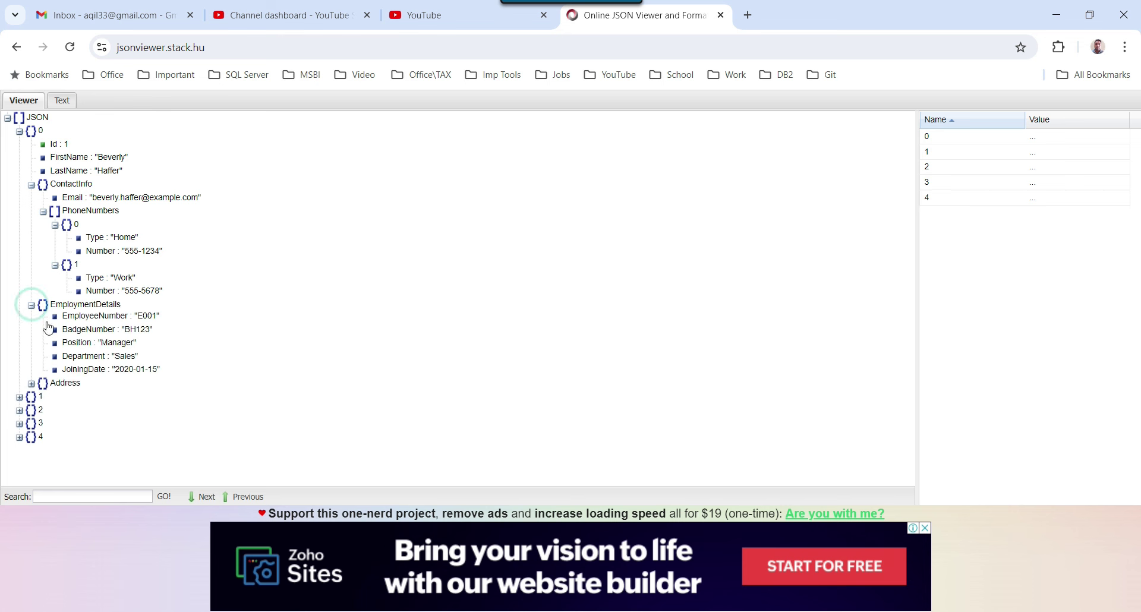
left_click(31, 385)
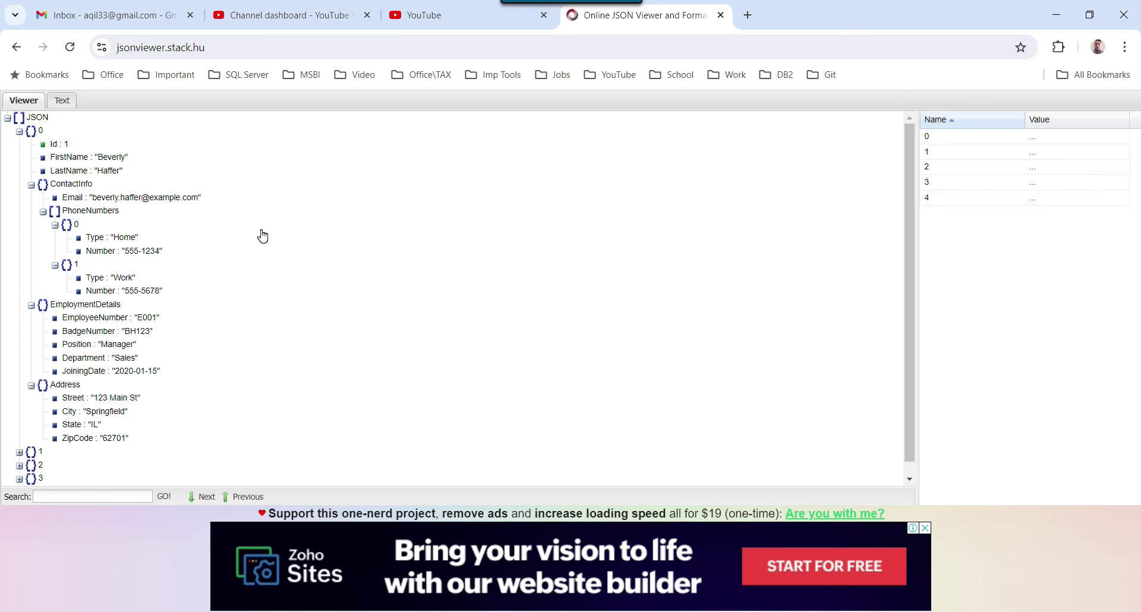
- Launch Excel, maximize its window and create a blank workbook
key("super")
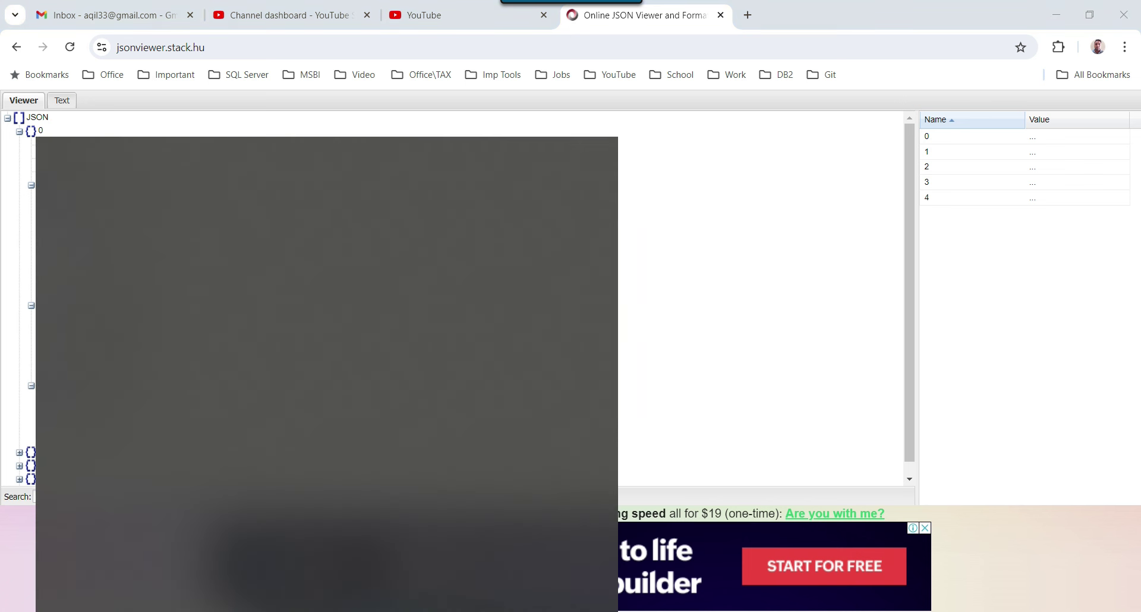
type("ex")
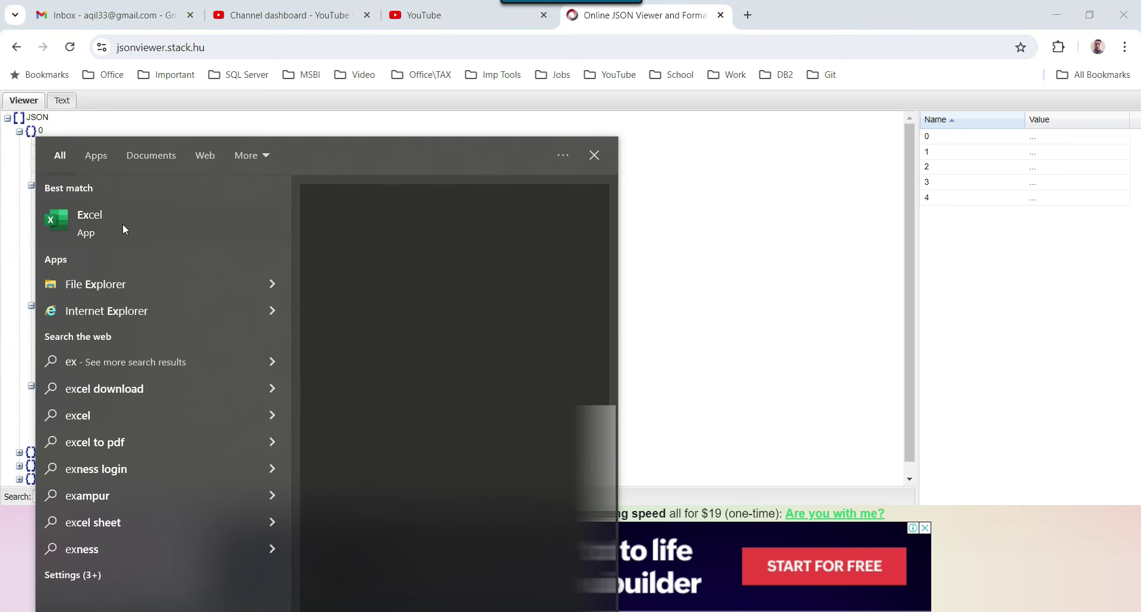
left_click(119, 225)
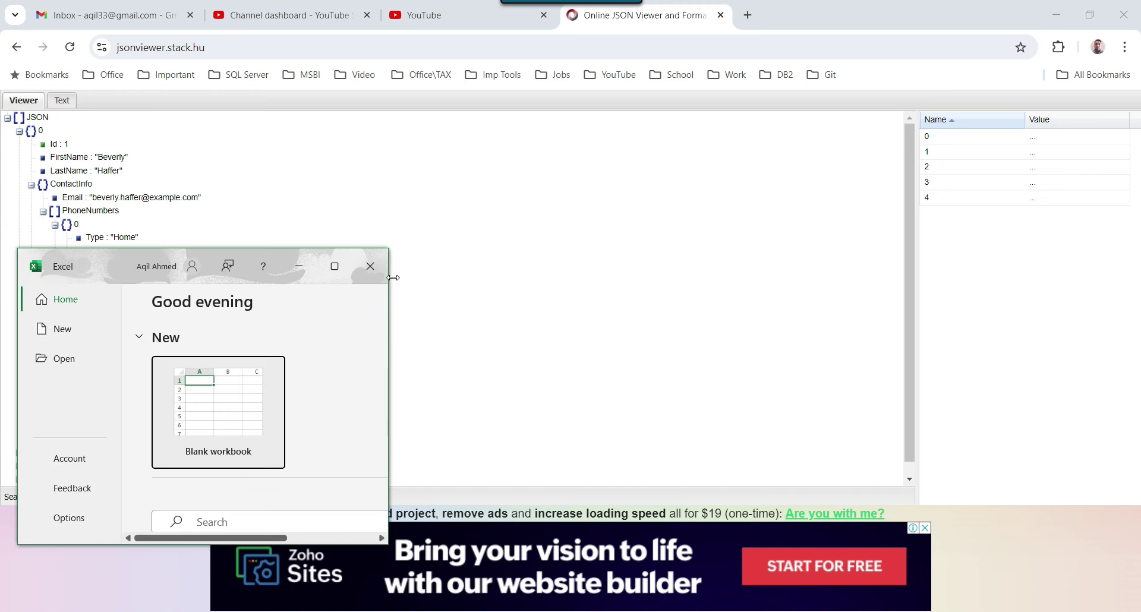
left_click(335, 267)
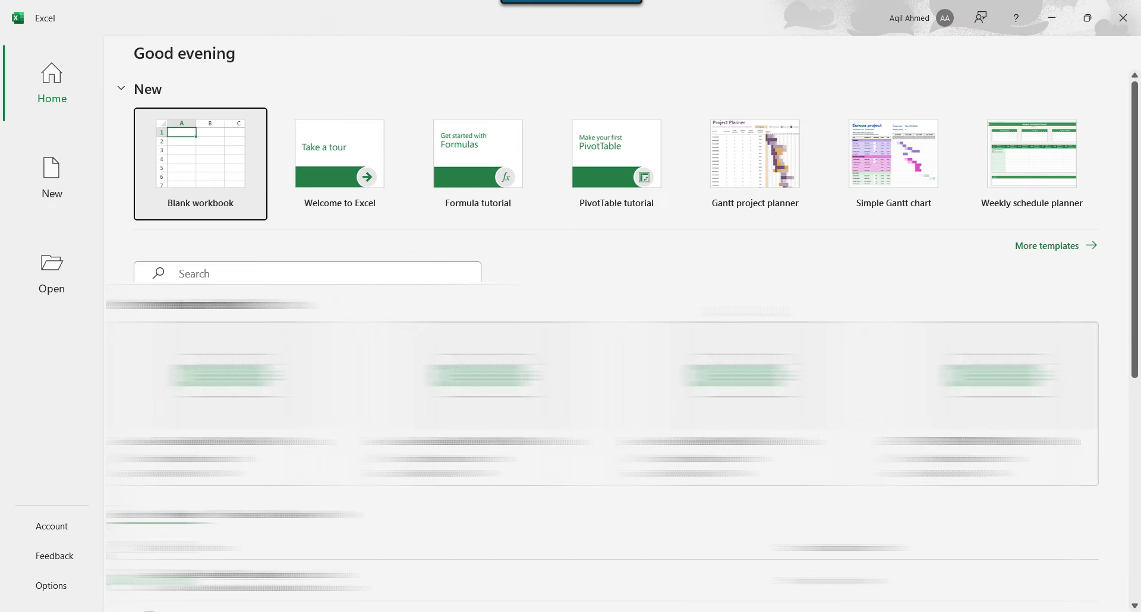
left_click(225, 155)
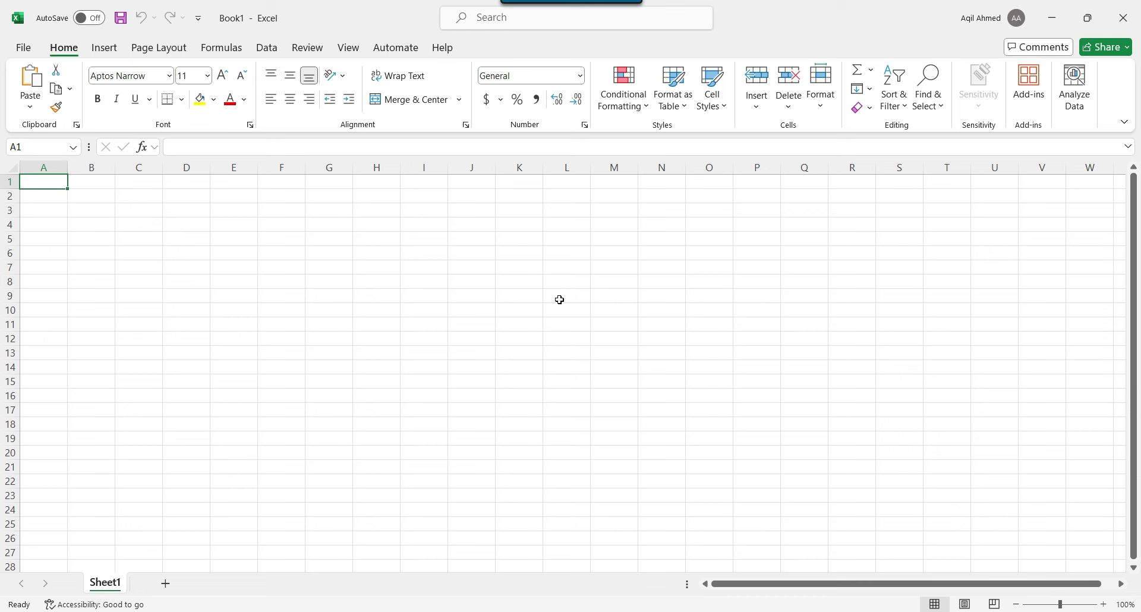
- Import Emp.json from D:\Files as a JSON data source, loading it into the Power Query Editor
left_click(271, 51)
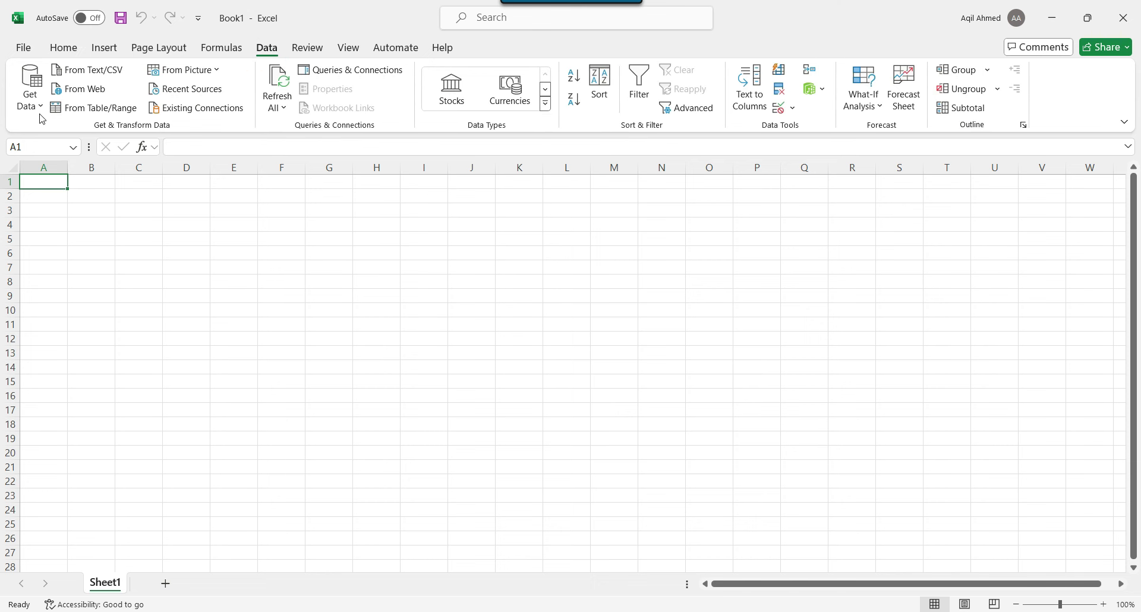
left_click(41, 111)
mouse_move(86, 140)
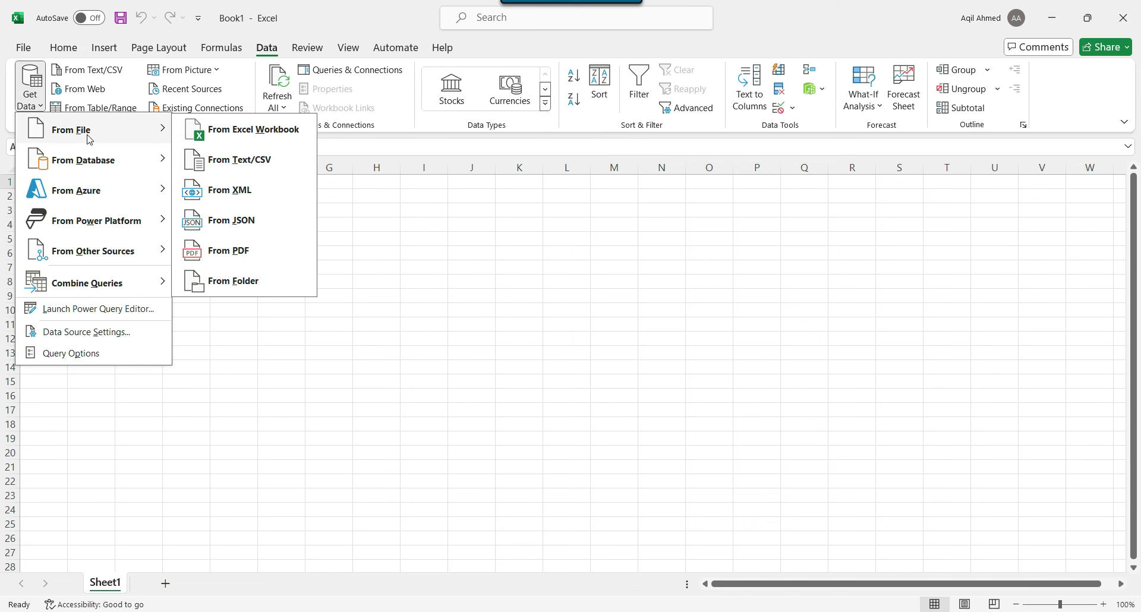
left_click(263, 227)
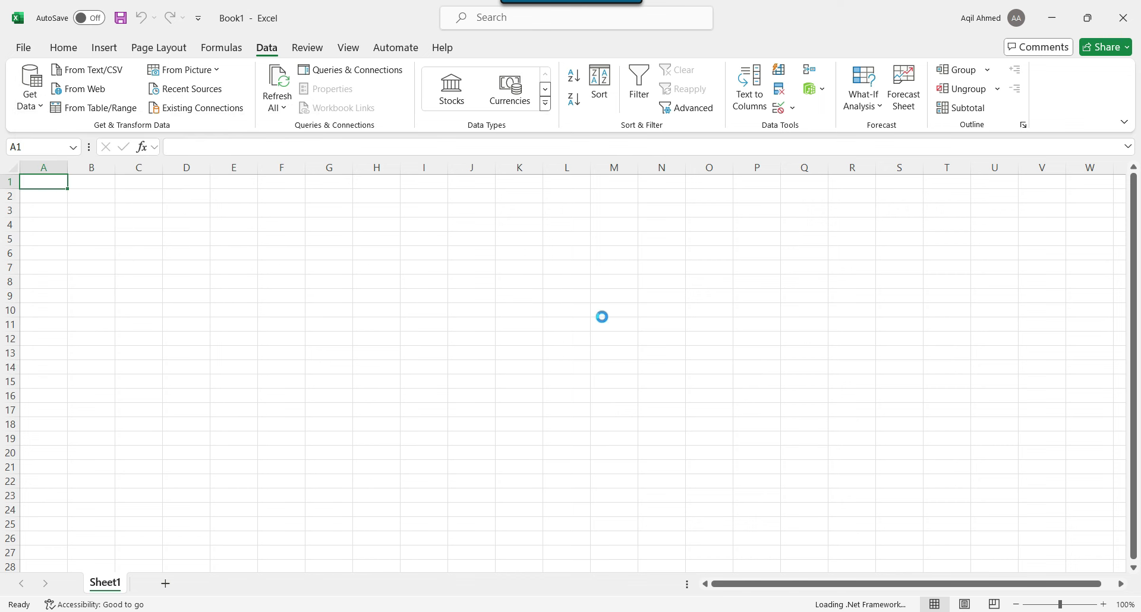
scroll(455, 303, "down", 1)
left_click(452, 369)
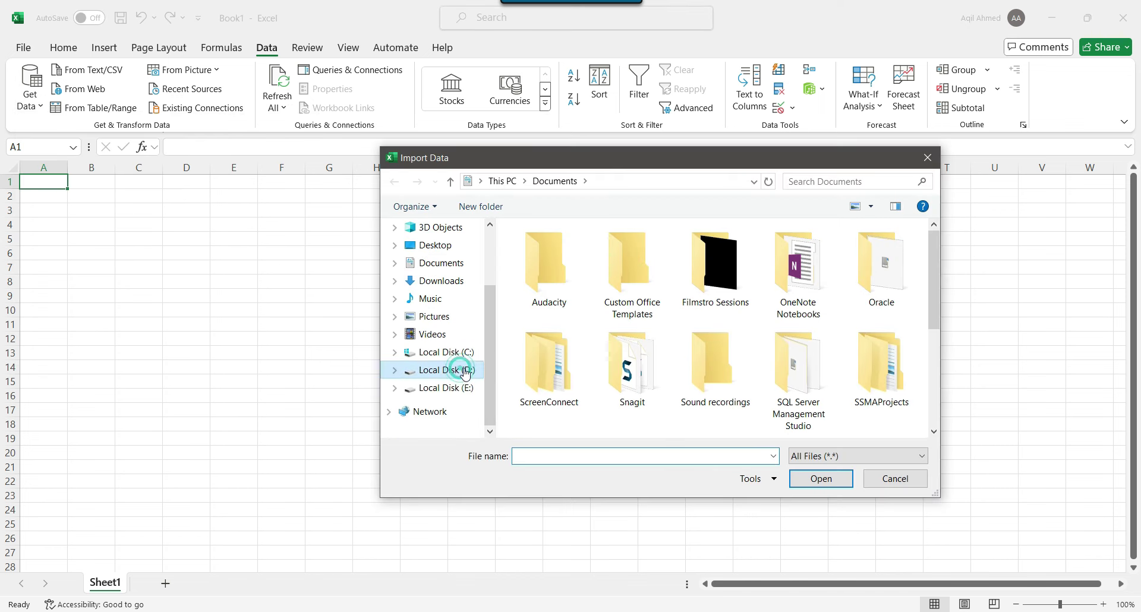
scroll(540, 345, "down", 2)
scroll(547, 369, "up", 2)
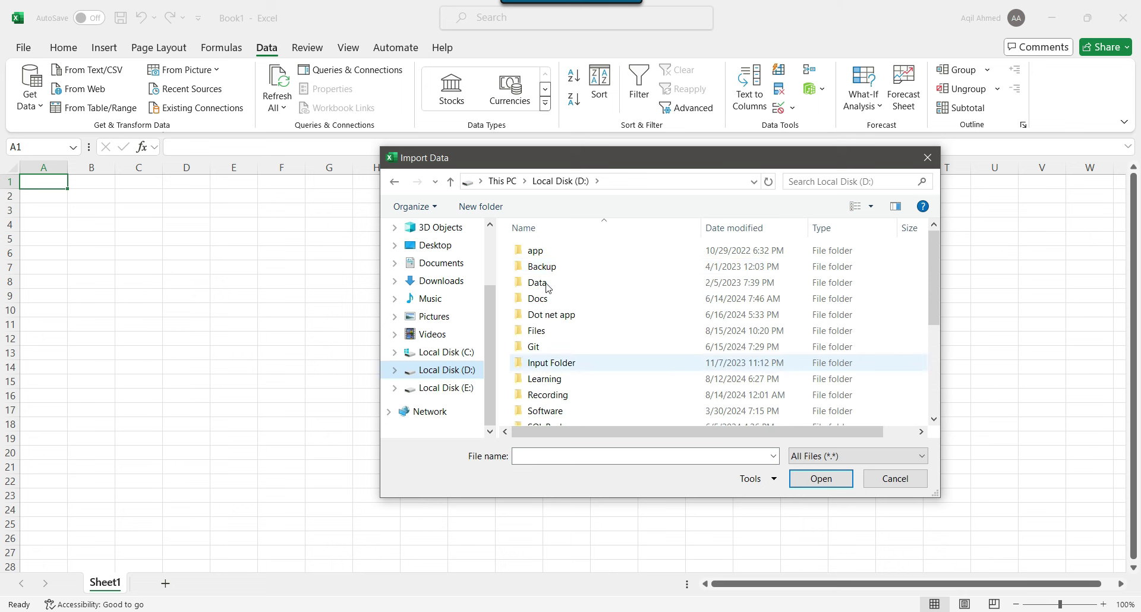
double_click(542, 331)
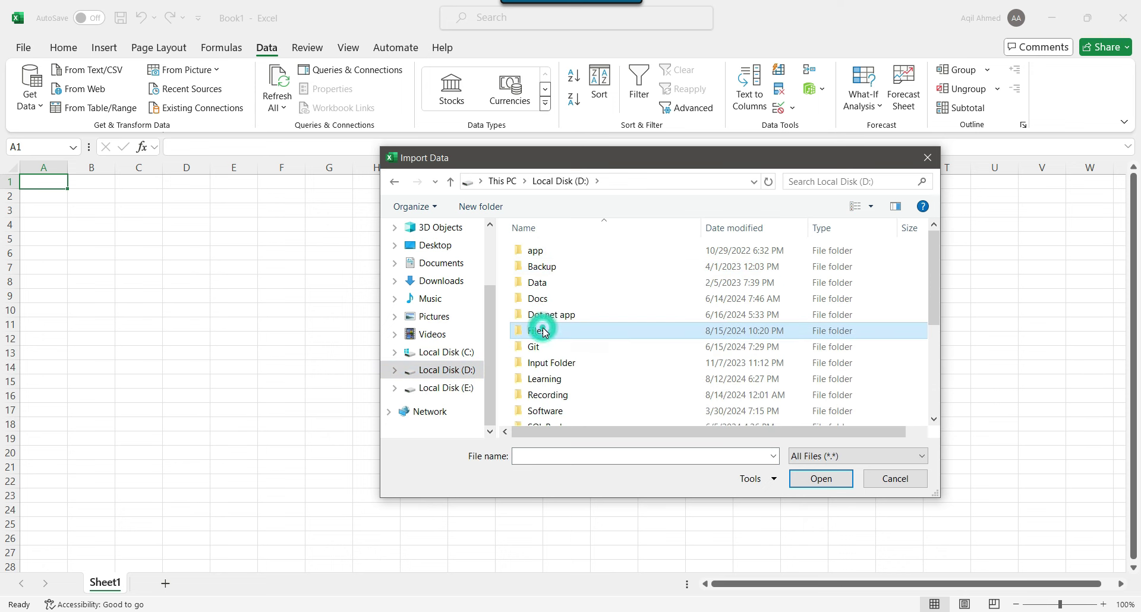
scroll(597, 334, "down", 2)
left_click(542, 401)
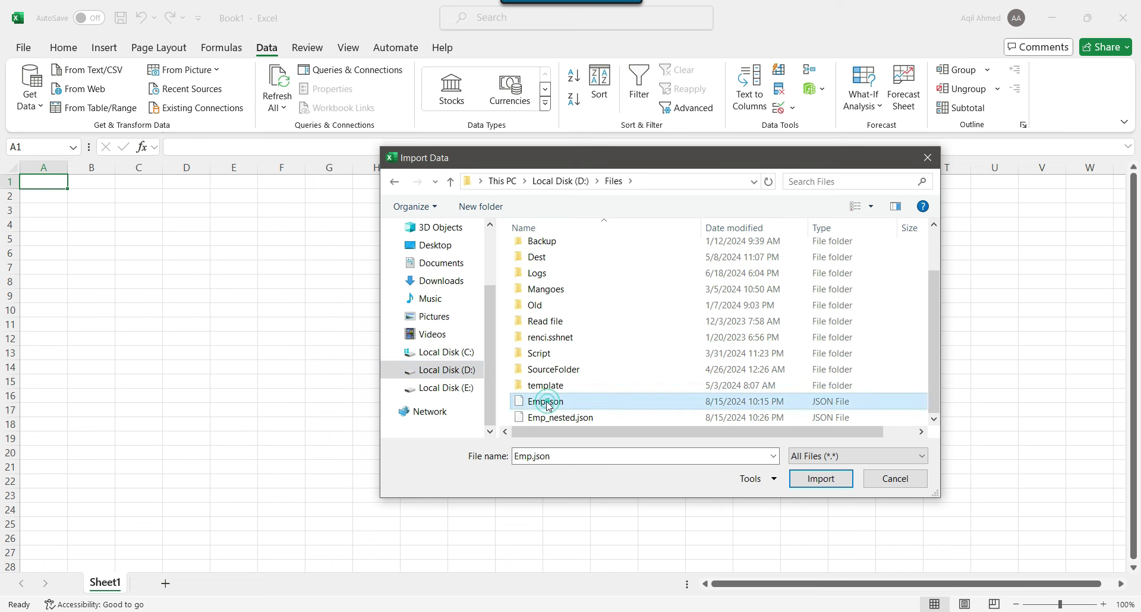
left_click(823, 479)
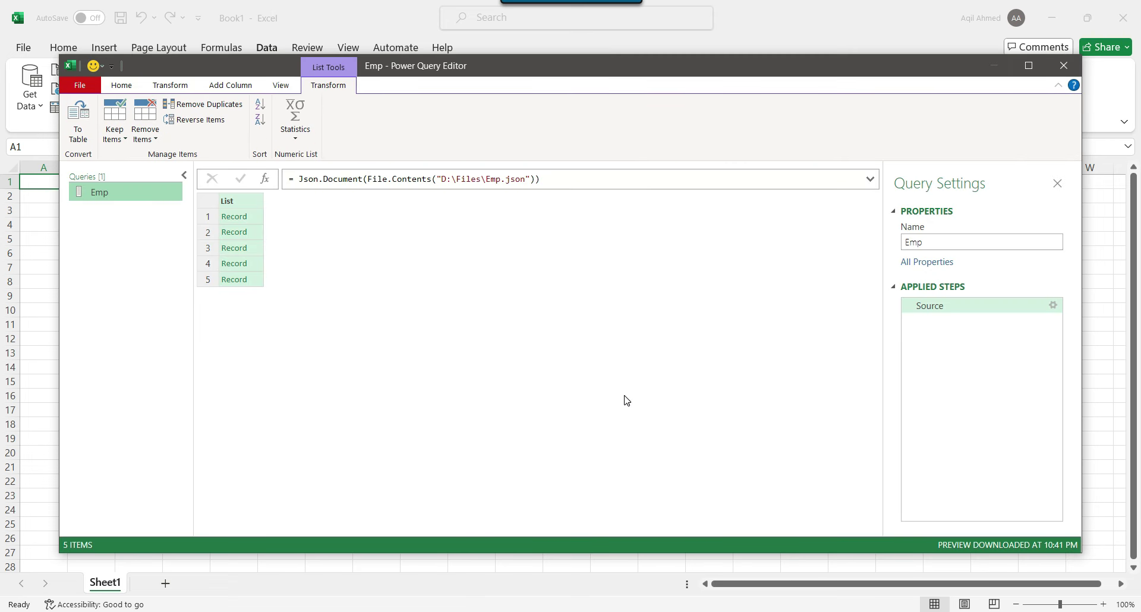
- Convert the Emp query's list of records to a table with delimiter None and extra columns shown as errors
right_click(249, 203)
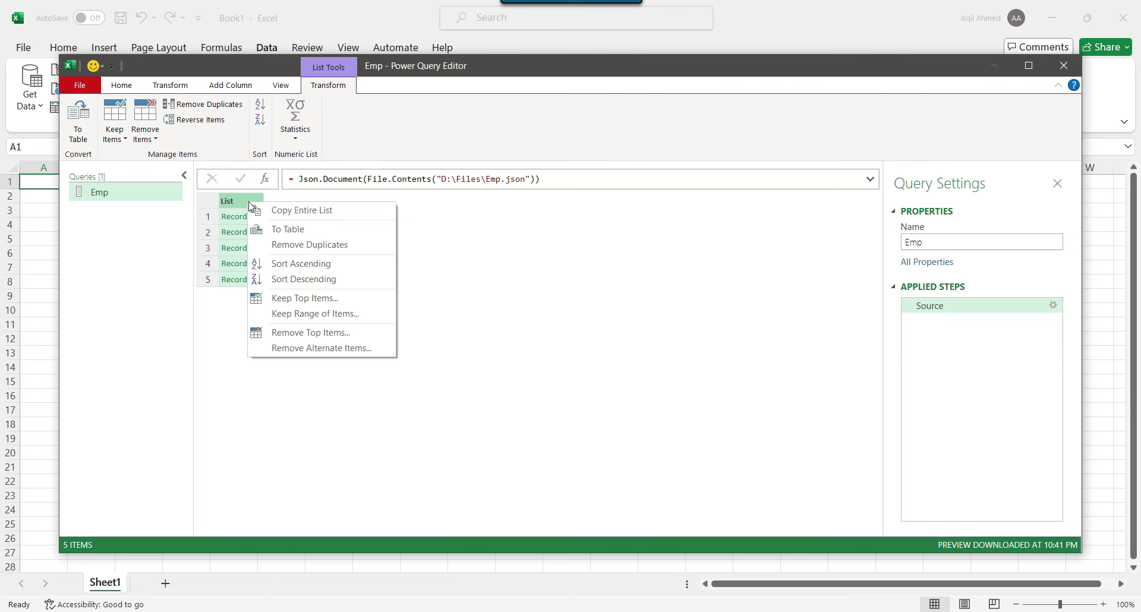
left_click(296, 236)
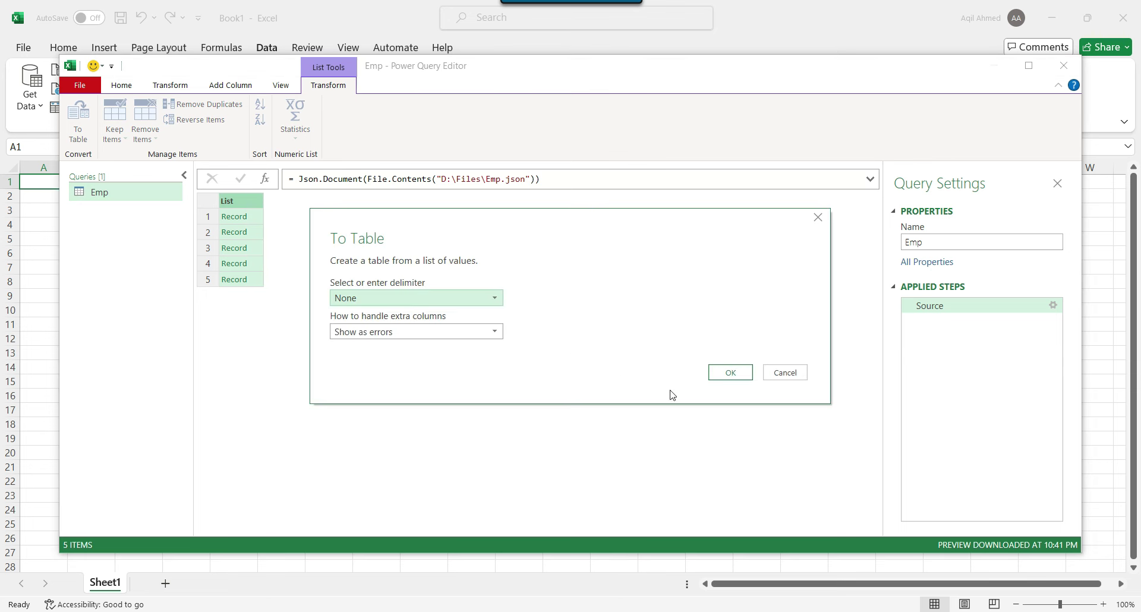
left_click(731, 372)
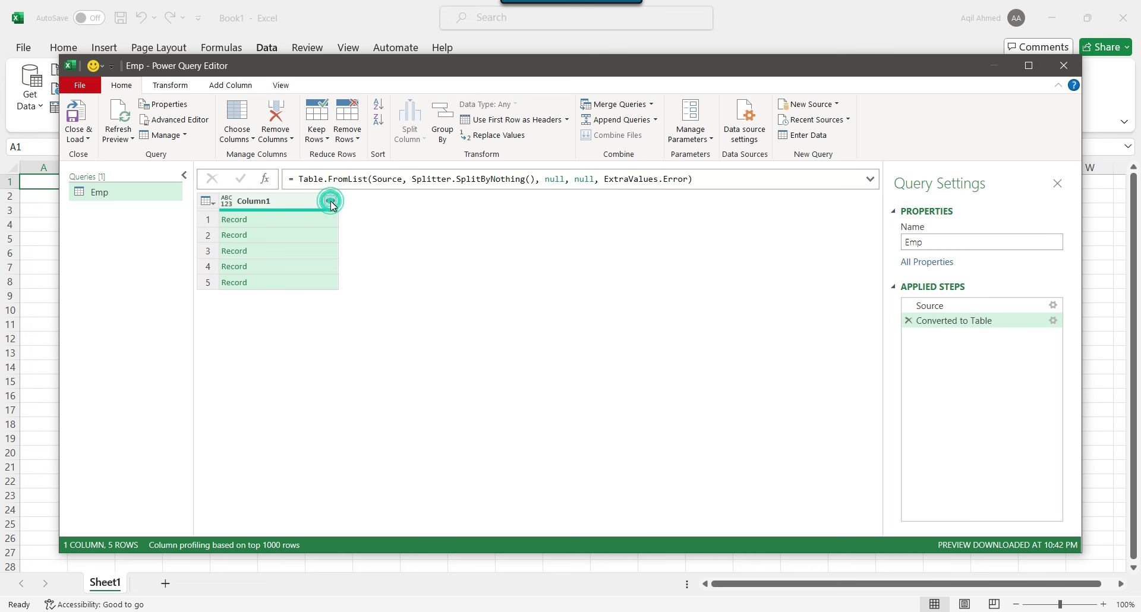
- Expand Column1 into all its record fields without using the original column name as prefix
left_click(331, 204)
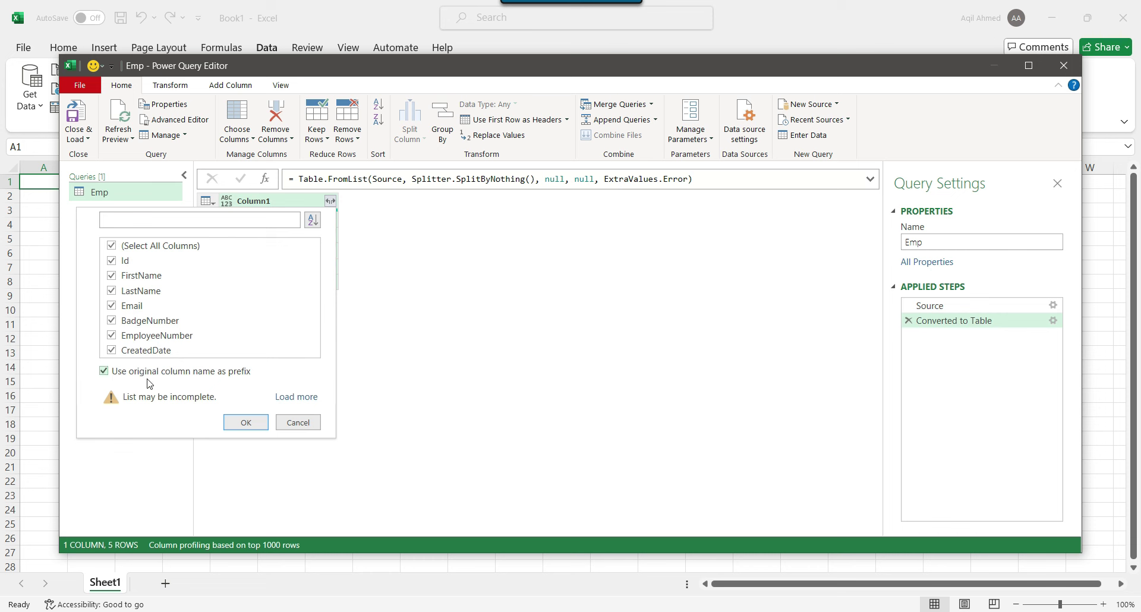
left_click(106, 371)
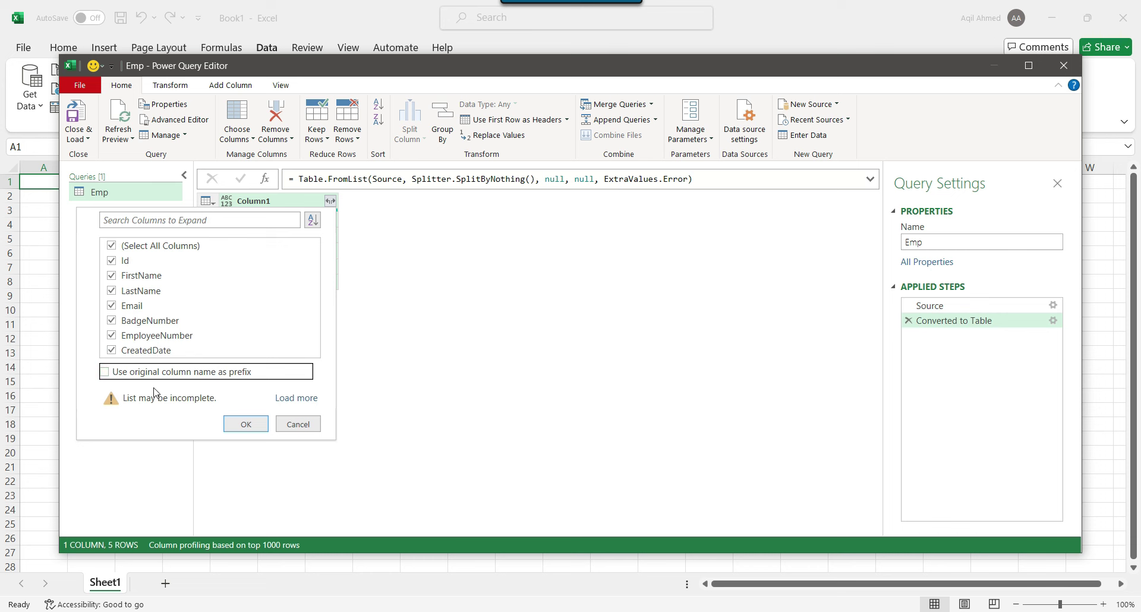
left_click(237, 426)
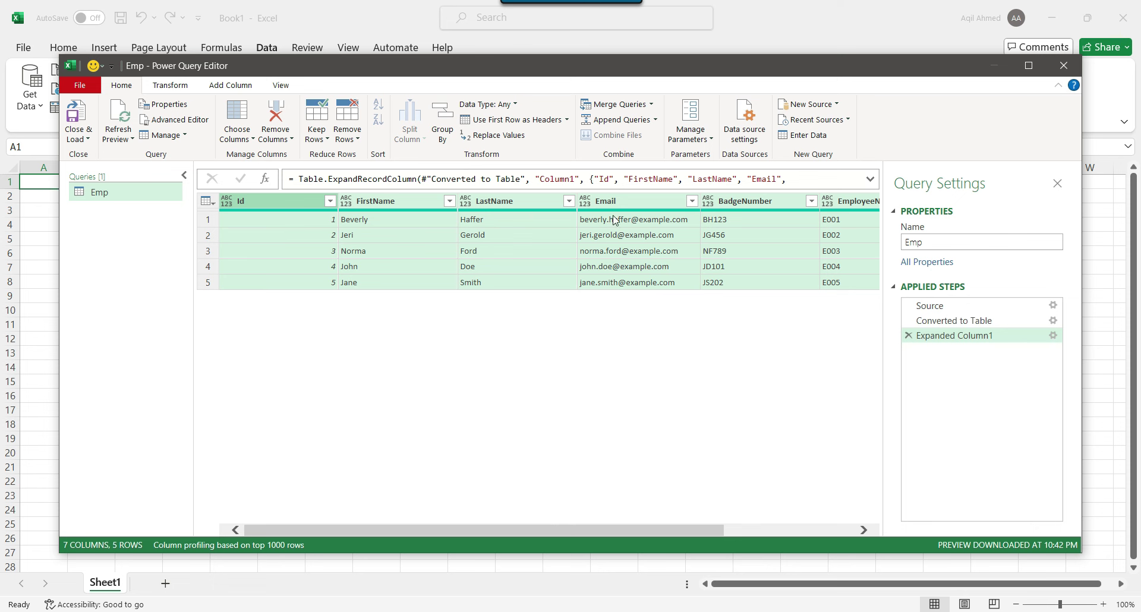
- Examine the expanded columns from Id through CreatedDate, including the list of filter values for CreatedDate
left_click_drag(640, 529, 770, 530)
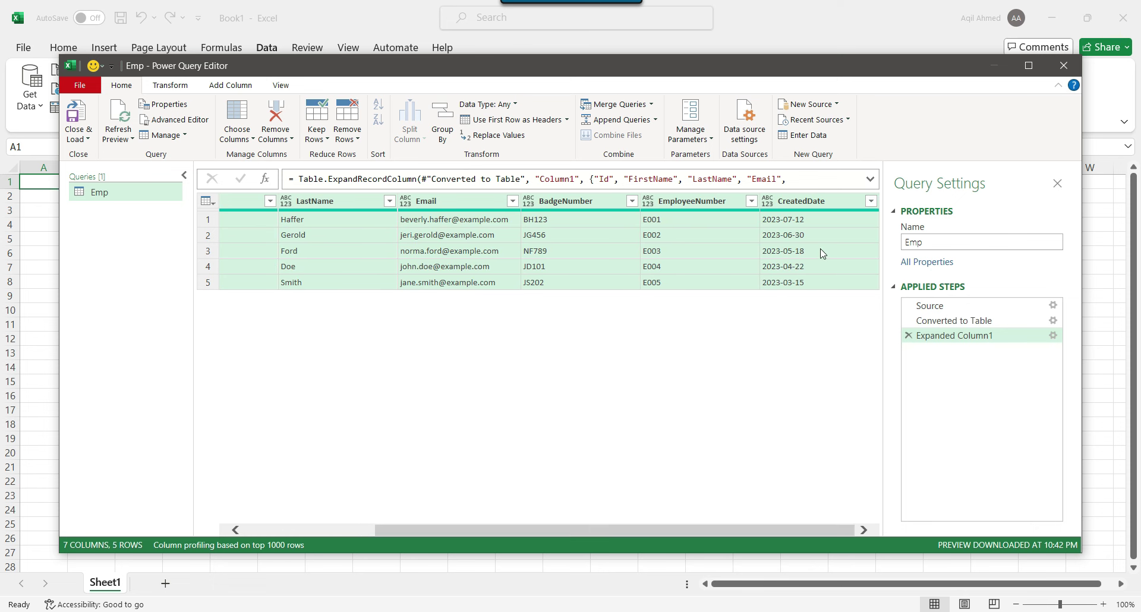
left_click_drag(761, 533, 533, 527)
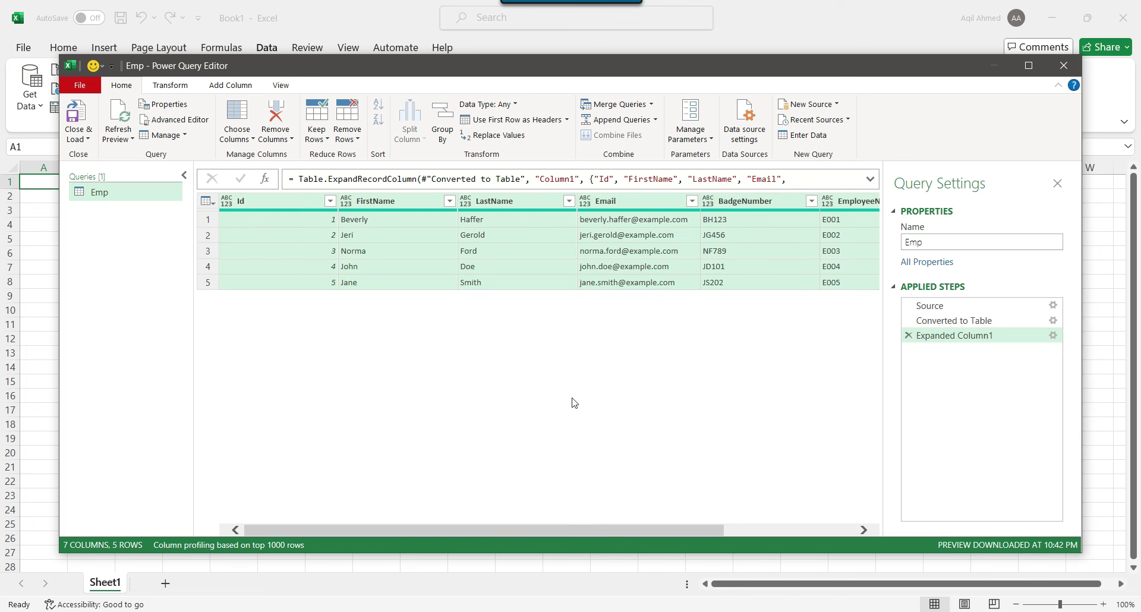
left_click_drag(605, 532, 786, 536)
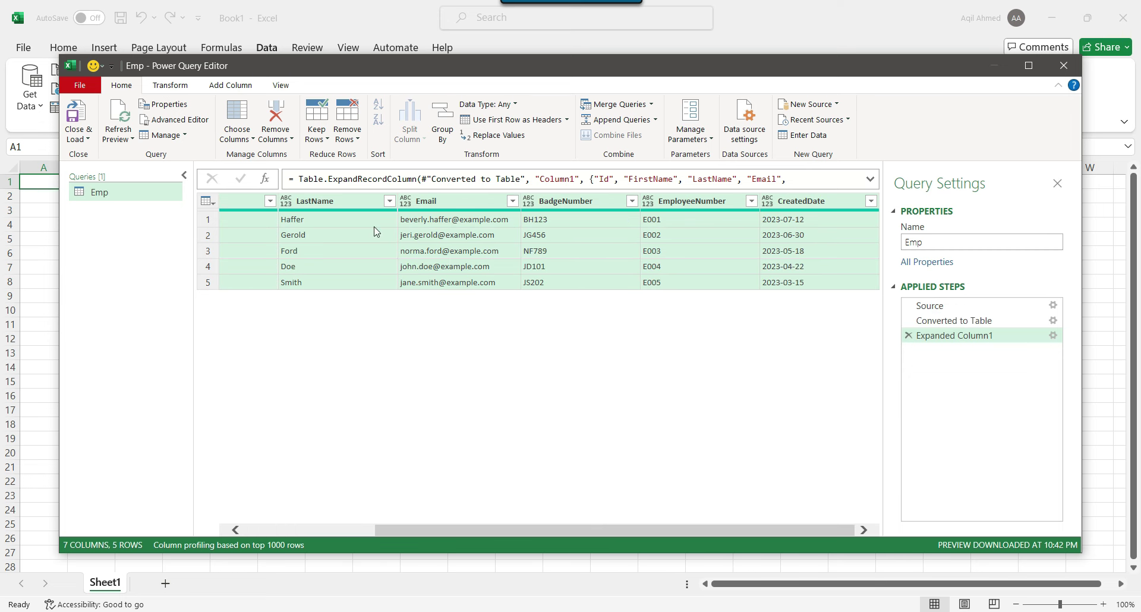
left_click(871, 201)
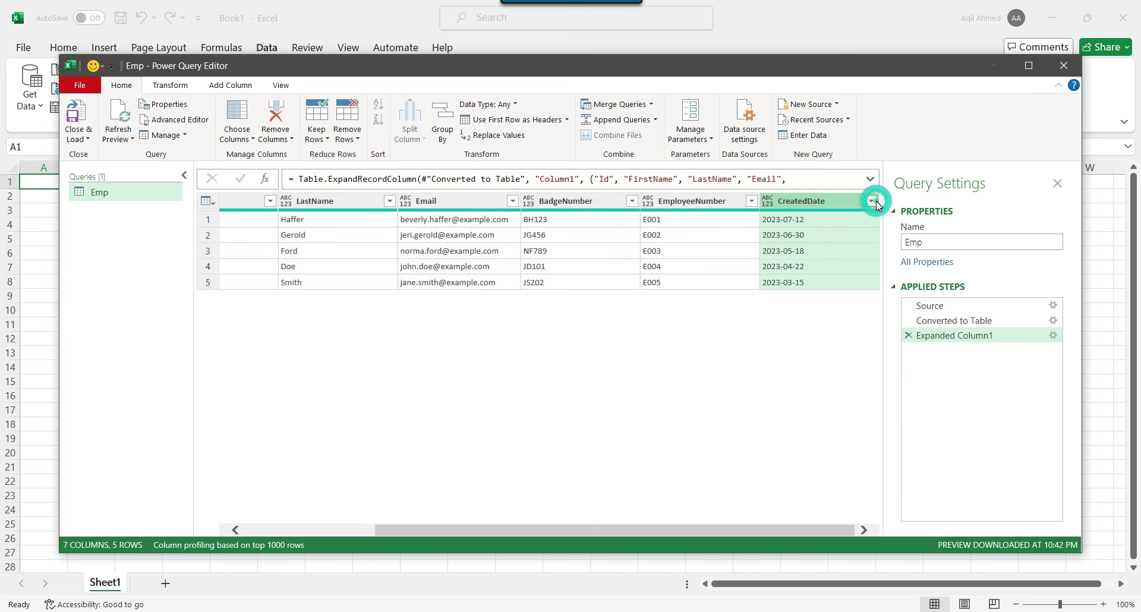
left_click(856, 456)
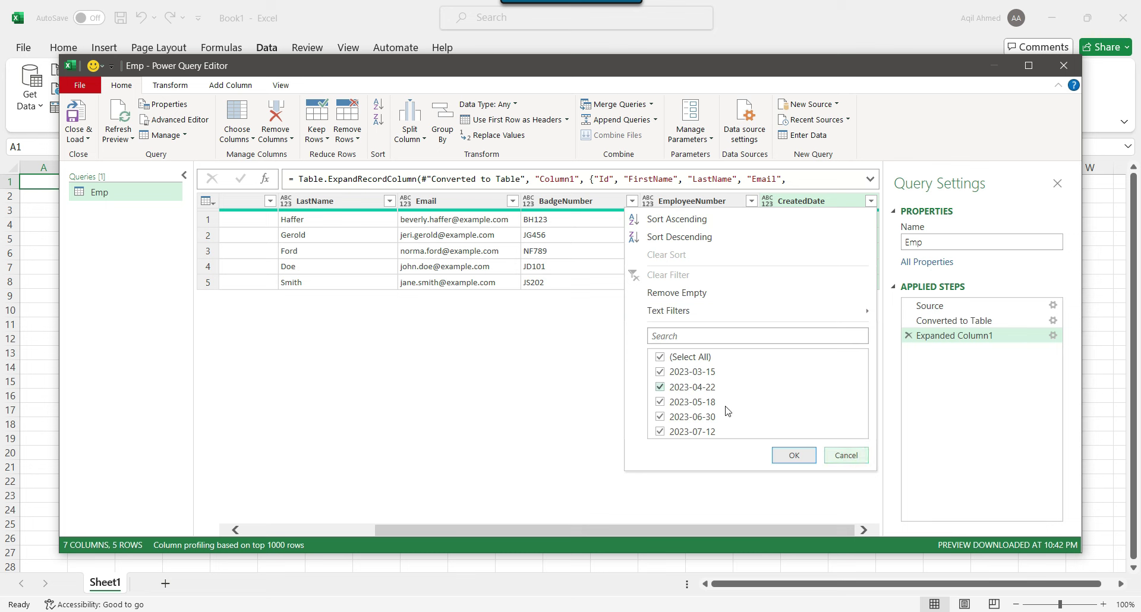
left_click(854, 456)
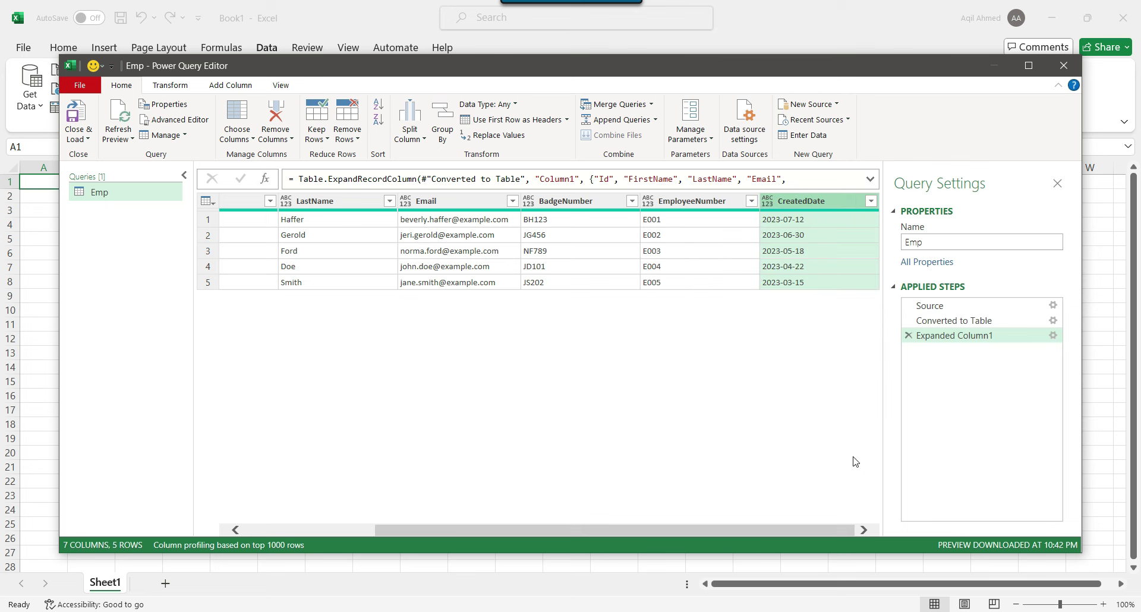
- Close the query editor and load the Emp query as a table into a new worksheet
left_click_drag(425, 524, 285, 530)
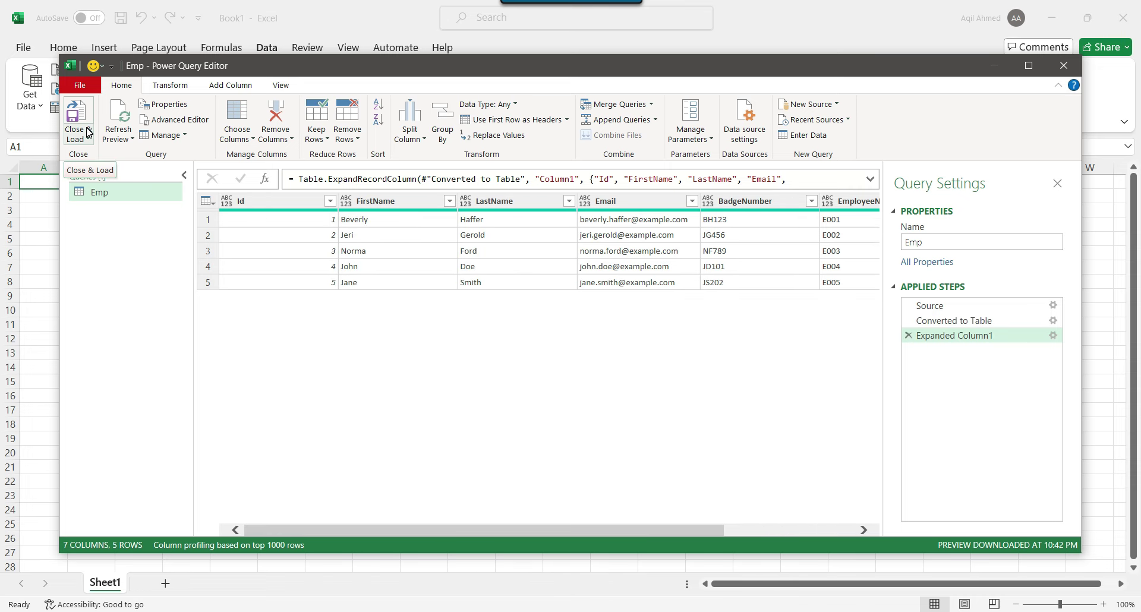
left_click(79, 121)
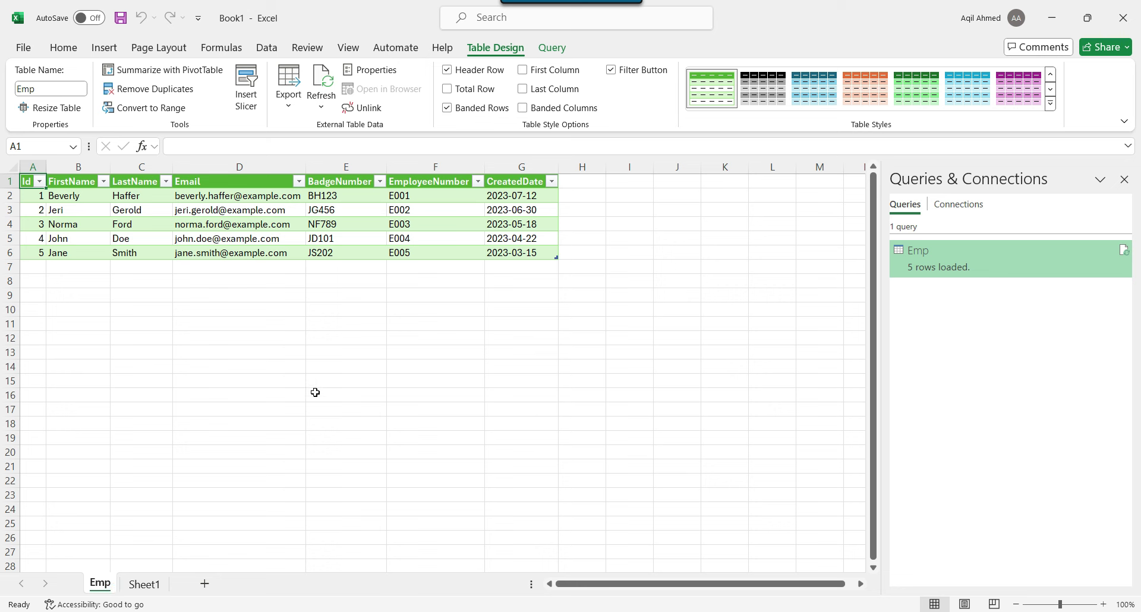
left_click(247, 282)
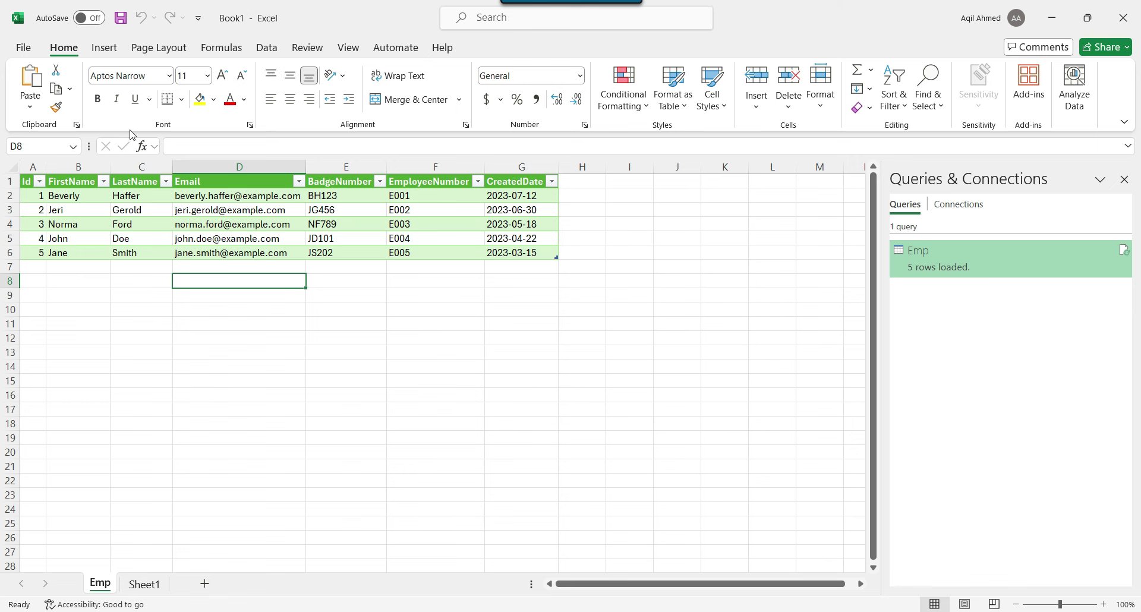
- Save the workbook as Emp.xlsx in D:\Files and close it
left_click(23, 47)
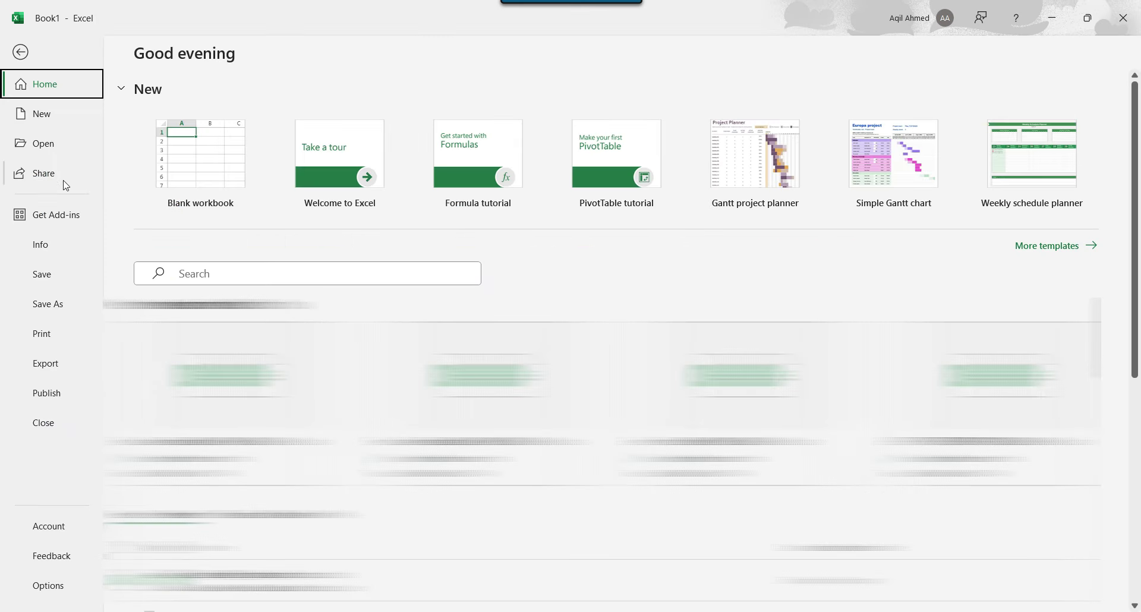
left_click(45, 282)
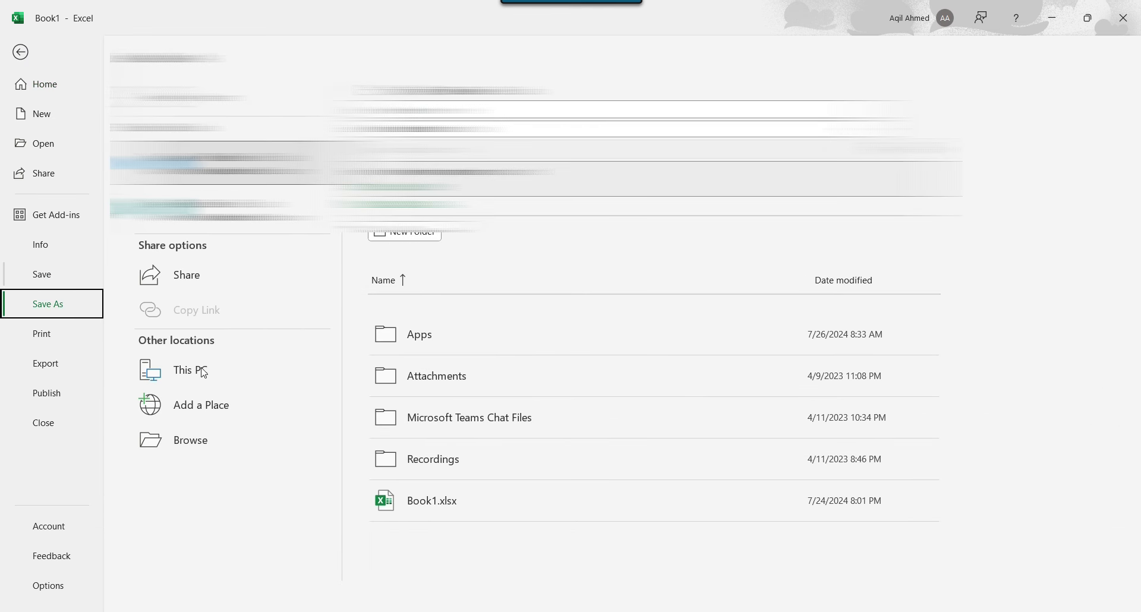
left_click(229, 441)
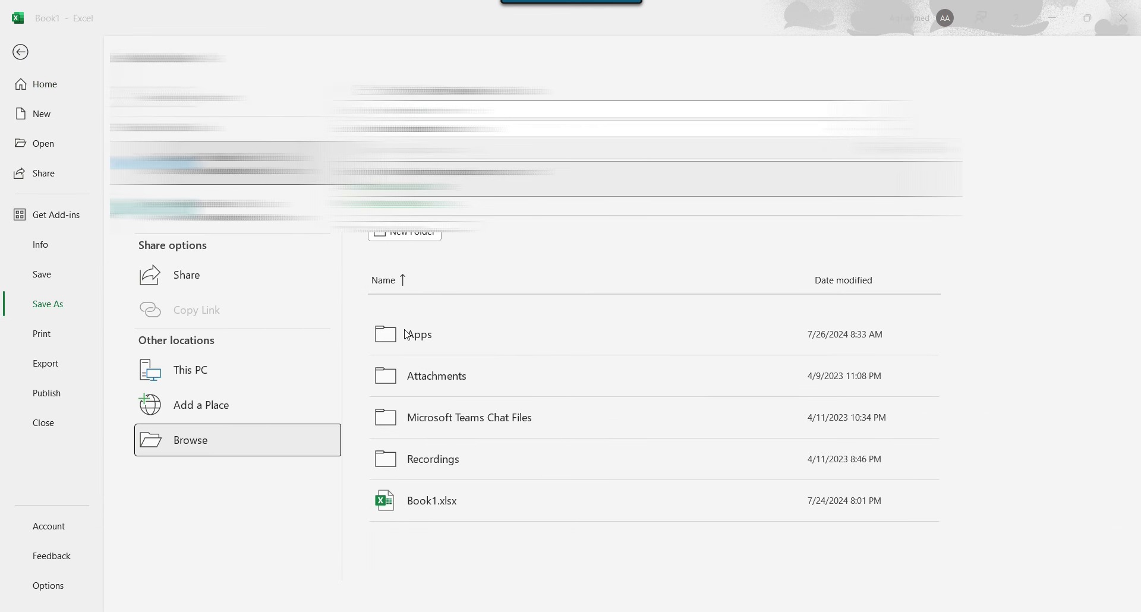
scroll(66, 196, "down", 1)
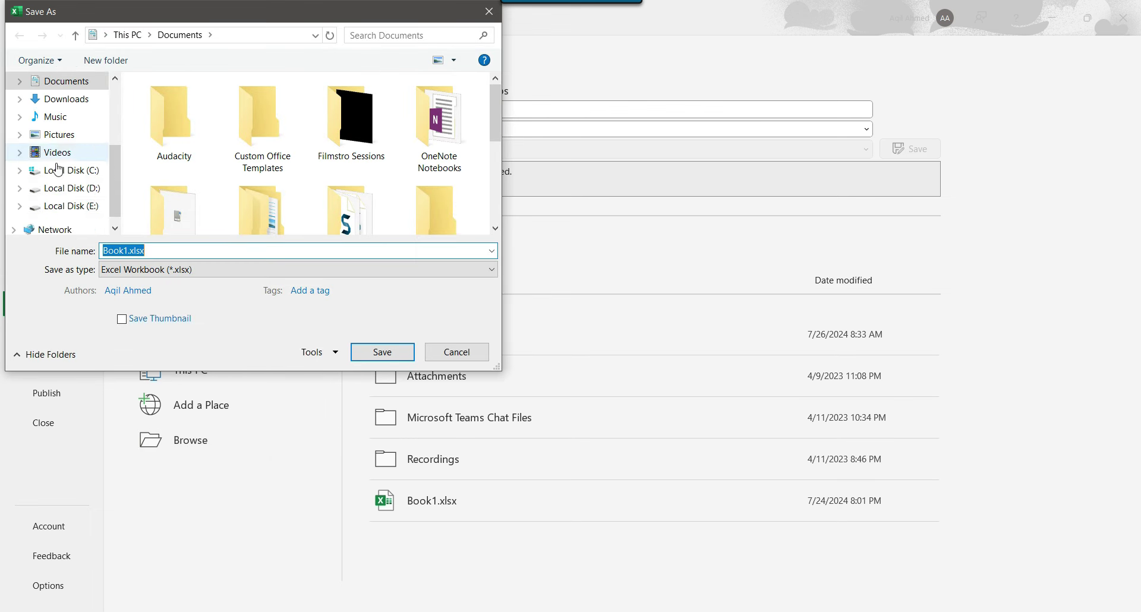
left_click(71, 188)
scroll(213, 178, "down", 2)
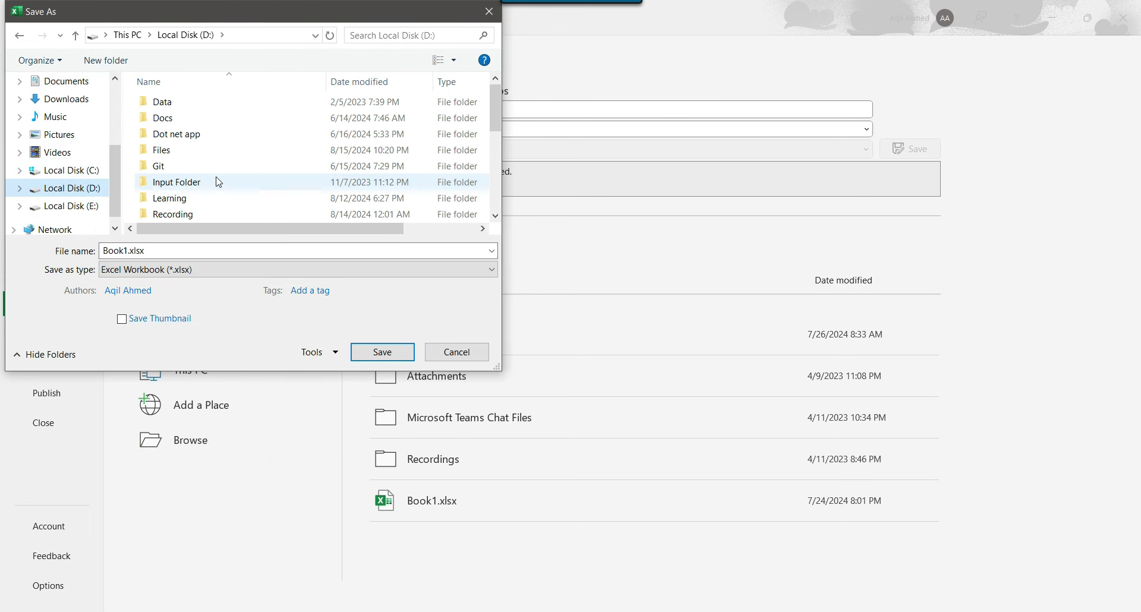
double_click(162, 102)
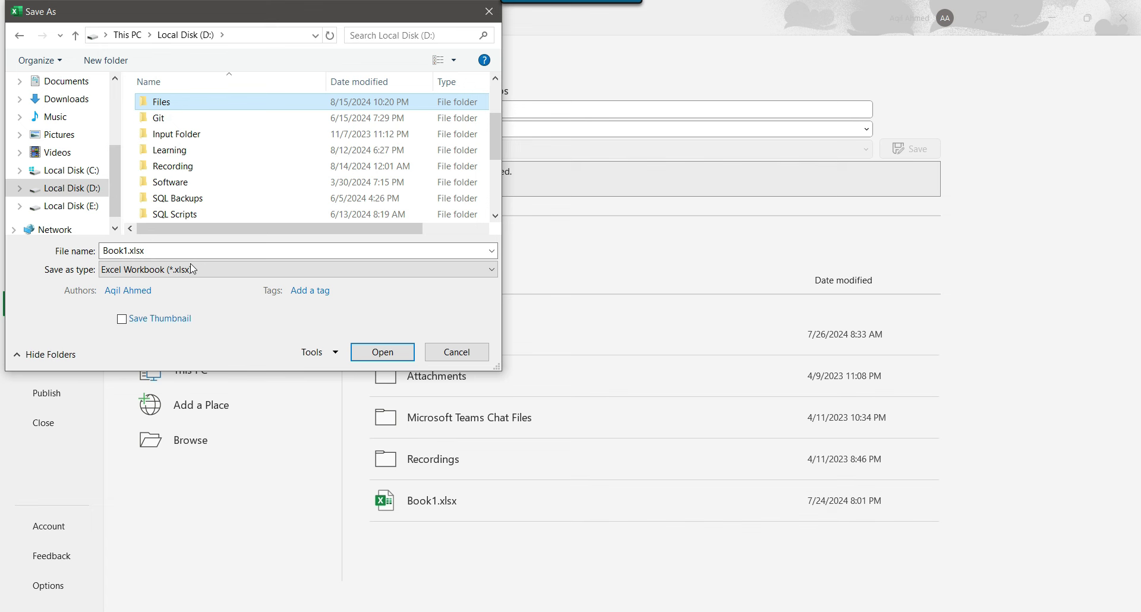
left_click(131, 251)
key("shift+Home")
type("Emp")
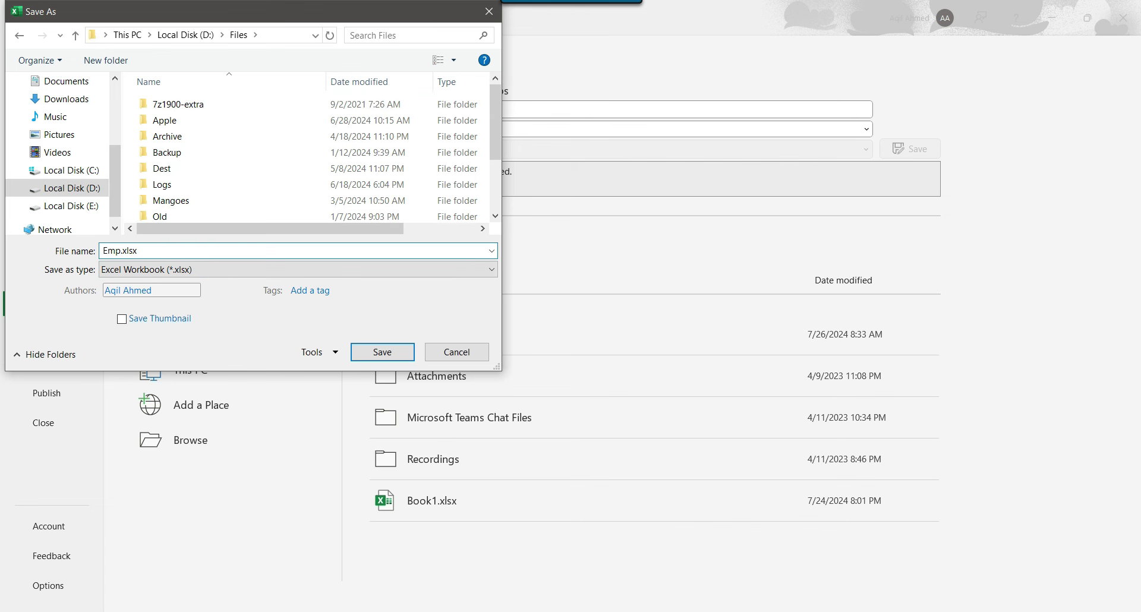
key("Return")
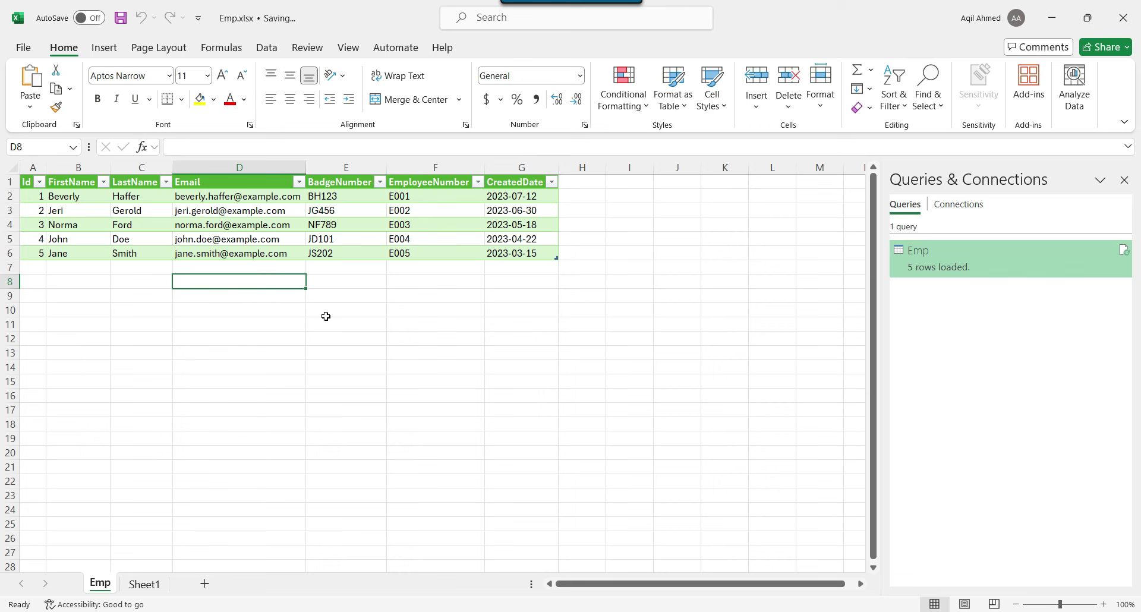
left_click(1123, 23)
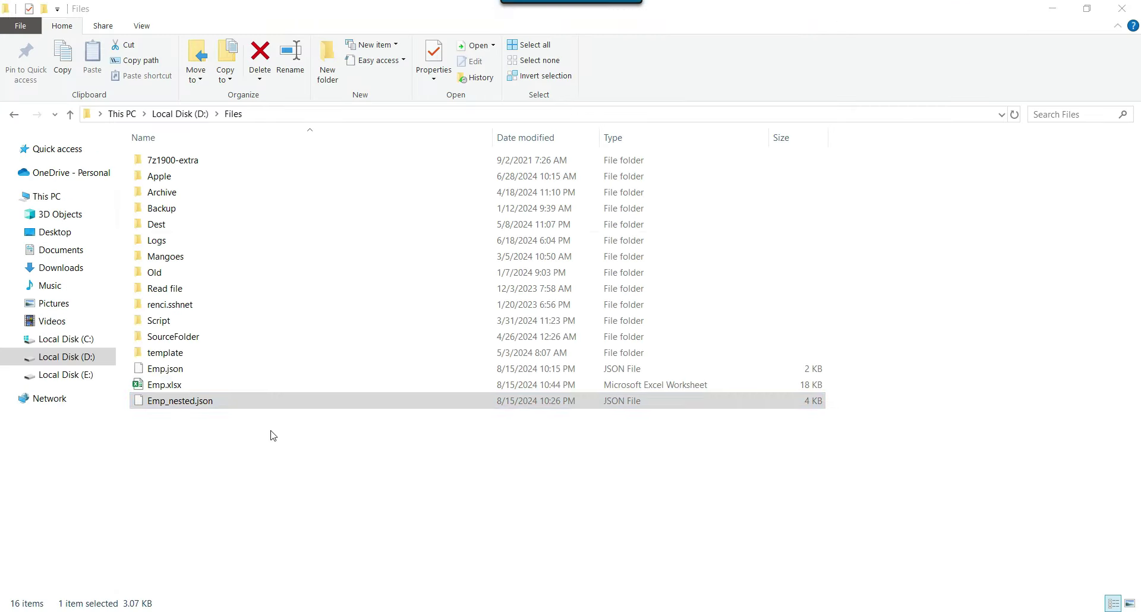
- Open the saved Emp.xlsx from the D:\Files folder in Excel
left_click(171, 421)
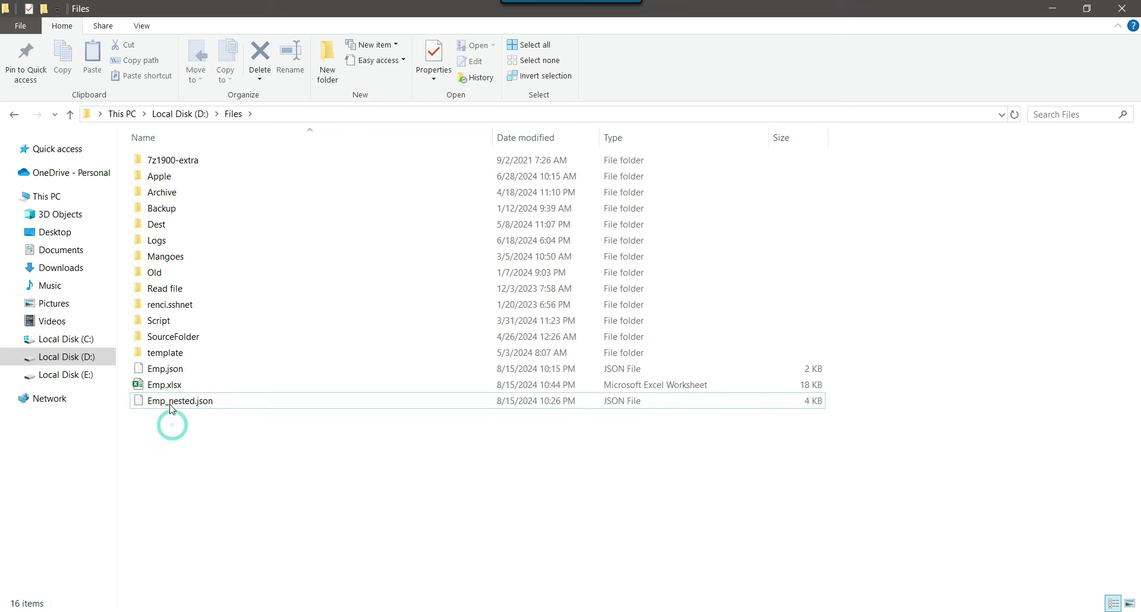
left_click(170, 387)
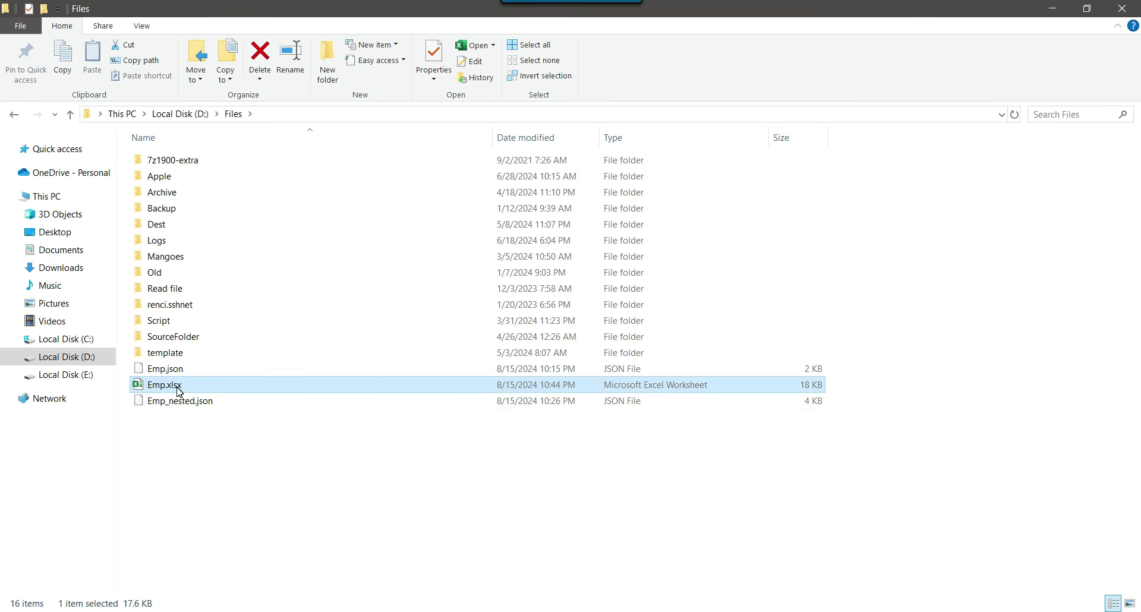
right_click(178, 390)
left_click(212, 93)
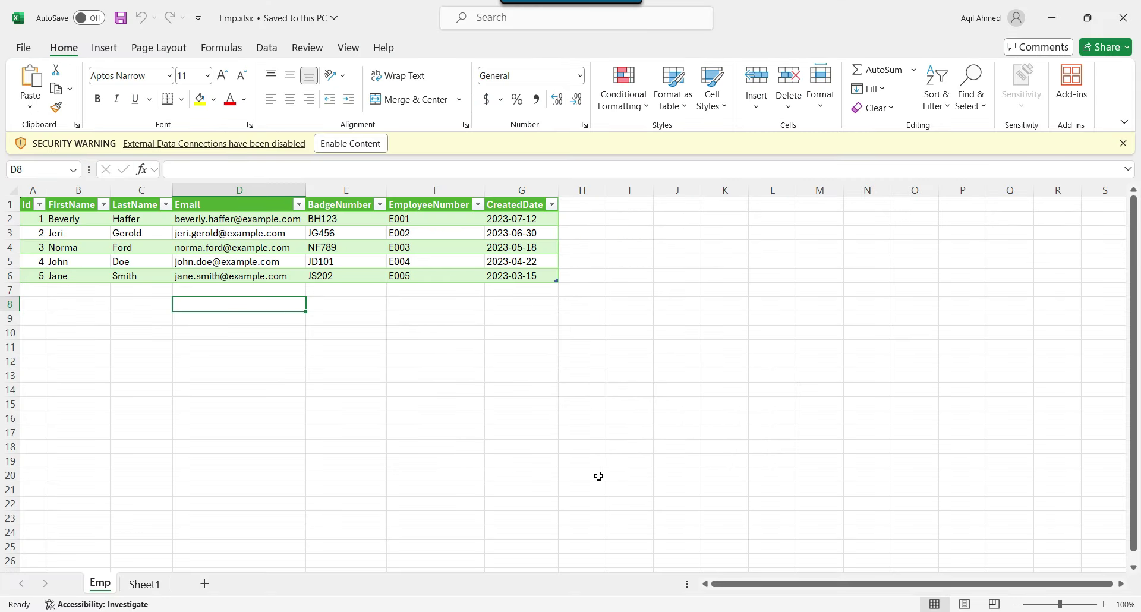
- Close the Emp.xlsx workbook and return to the D:\Files folder
left_click(592, 285)
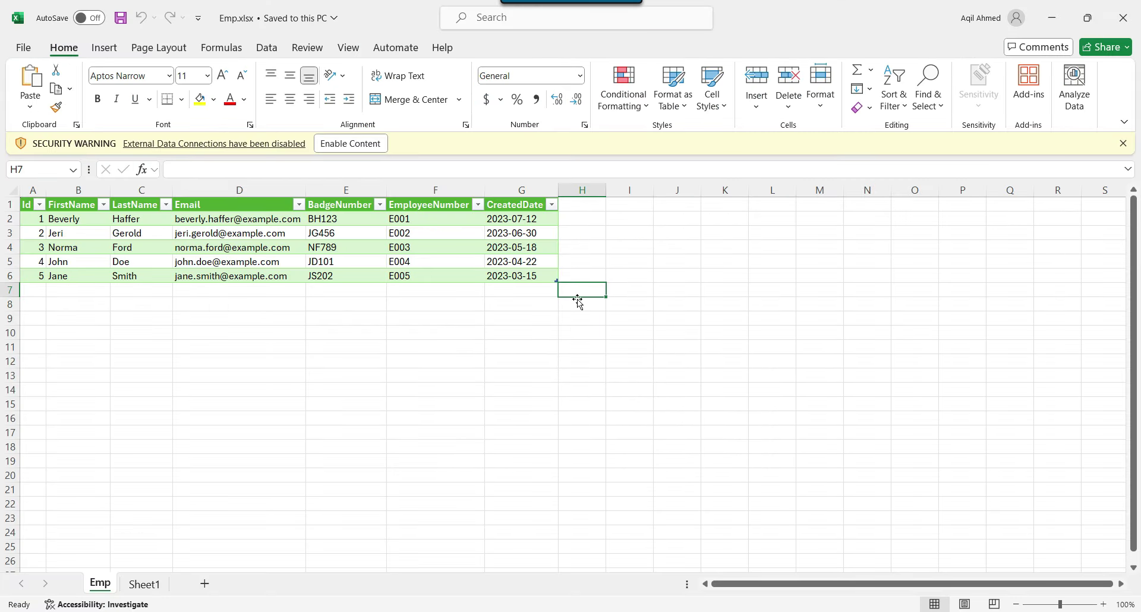
left_click(1122, 18)
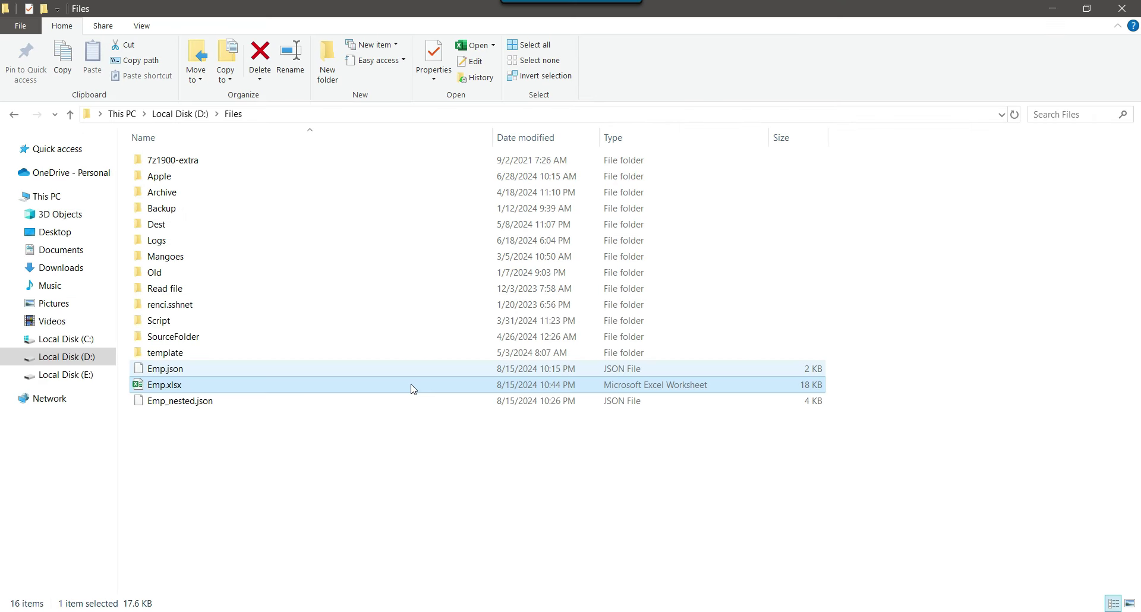
left_click(295, 432)
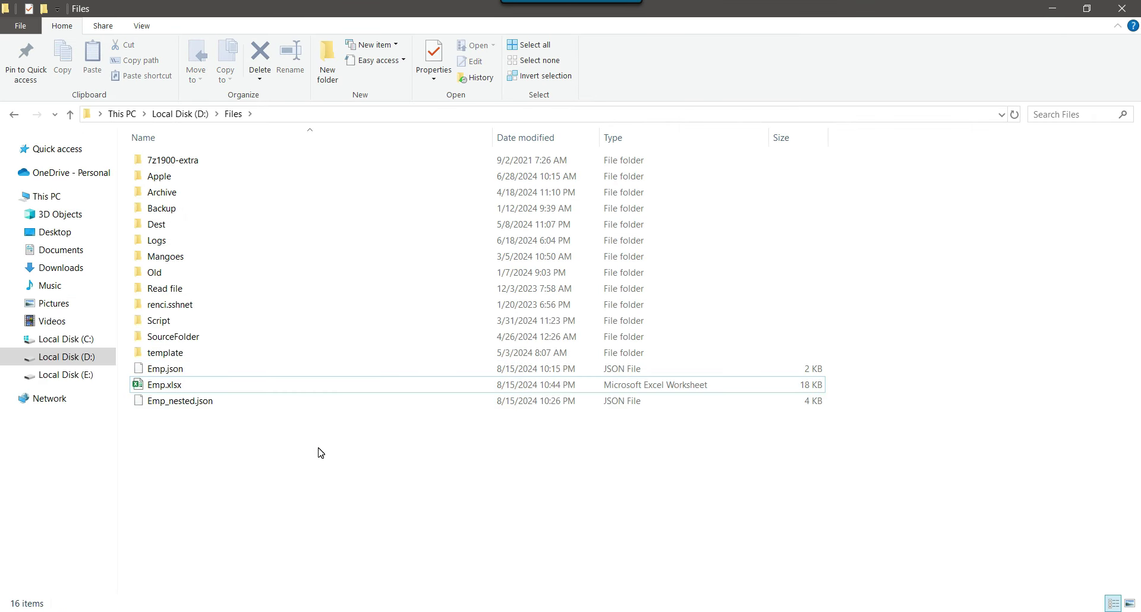
- Launch Excel and create a new blank workbook
key("super")
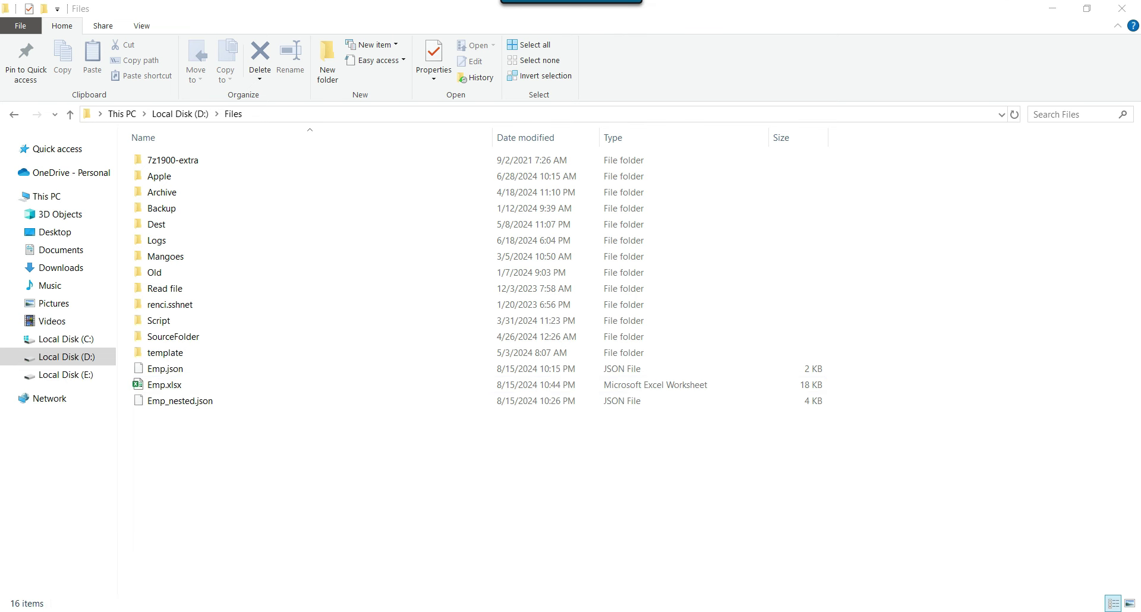
type("exc")
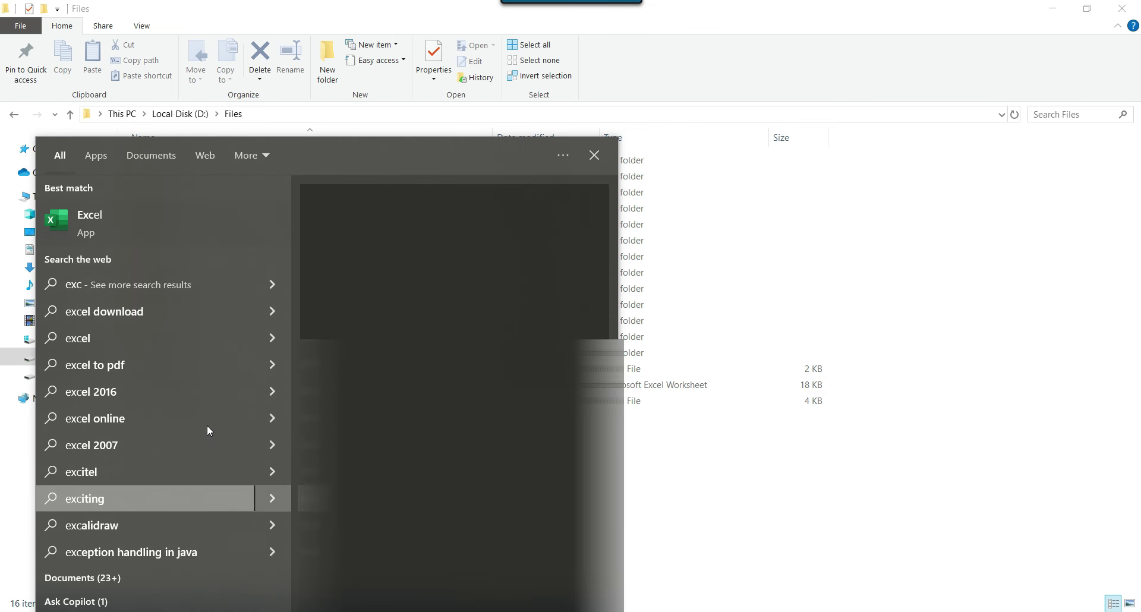
left_click(138, 217)
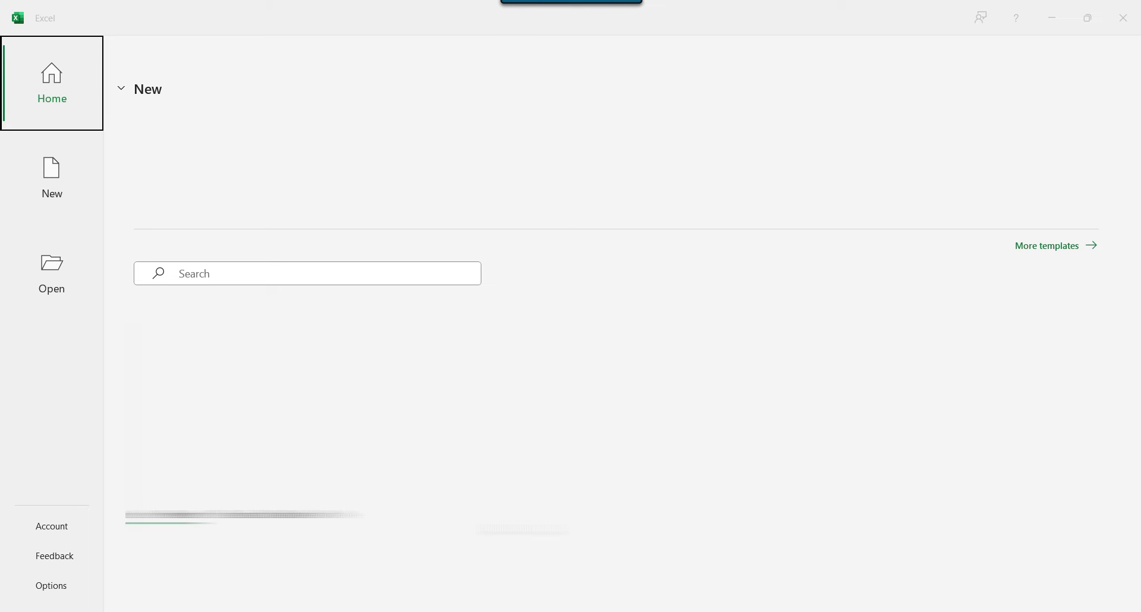
left_click(208, 189)
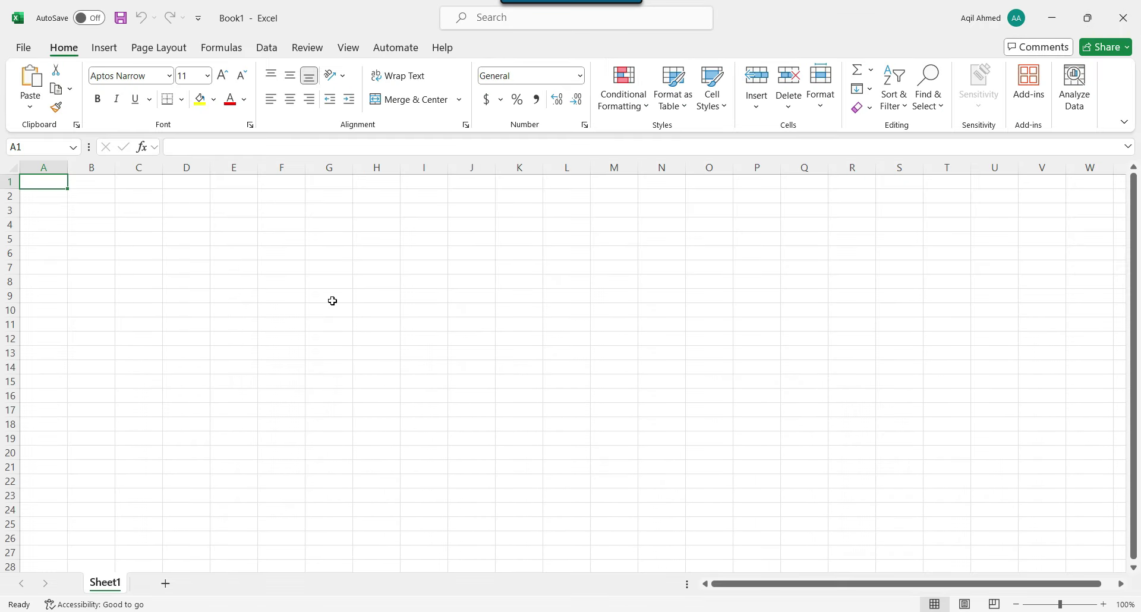
- Import Emp_nested.json from D:\Files as a JSON data source into the Power Query Editor
left_click(267, 50)
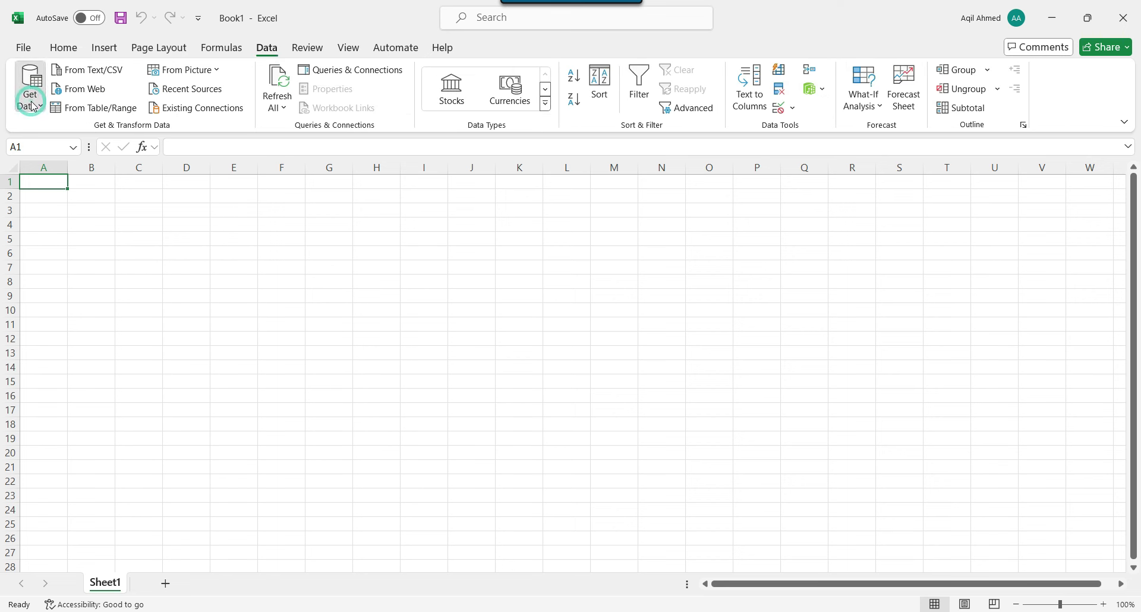
left_click(27, 92)
mouse_move(50, 131)
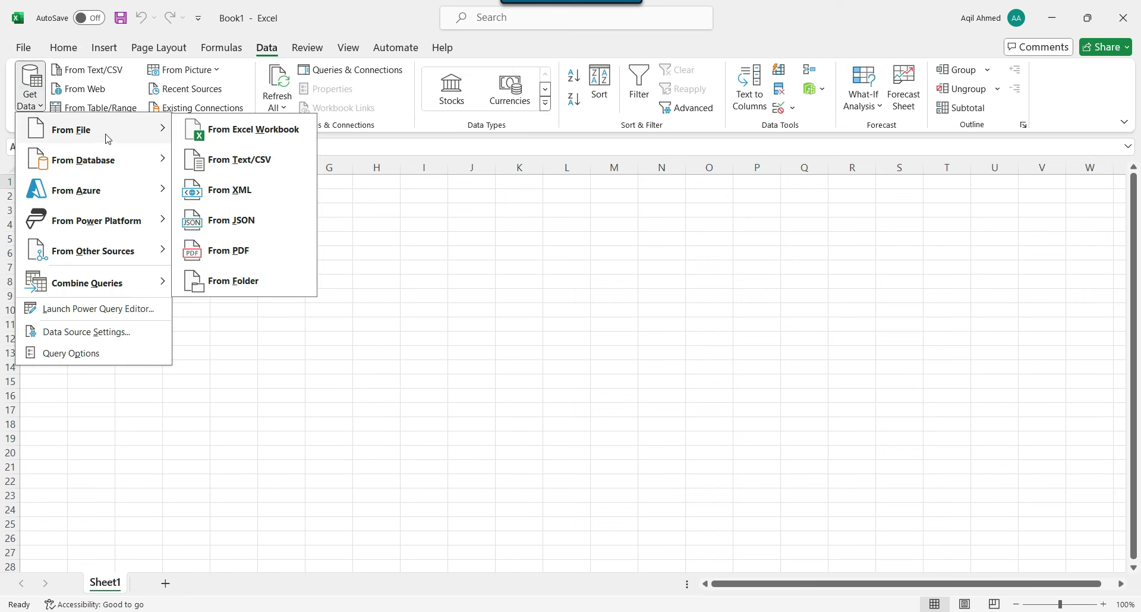
left_click(249, 222)
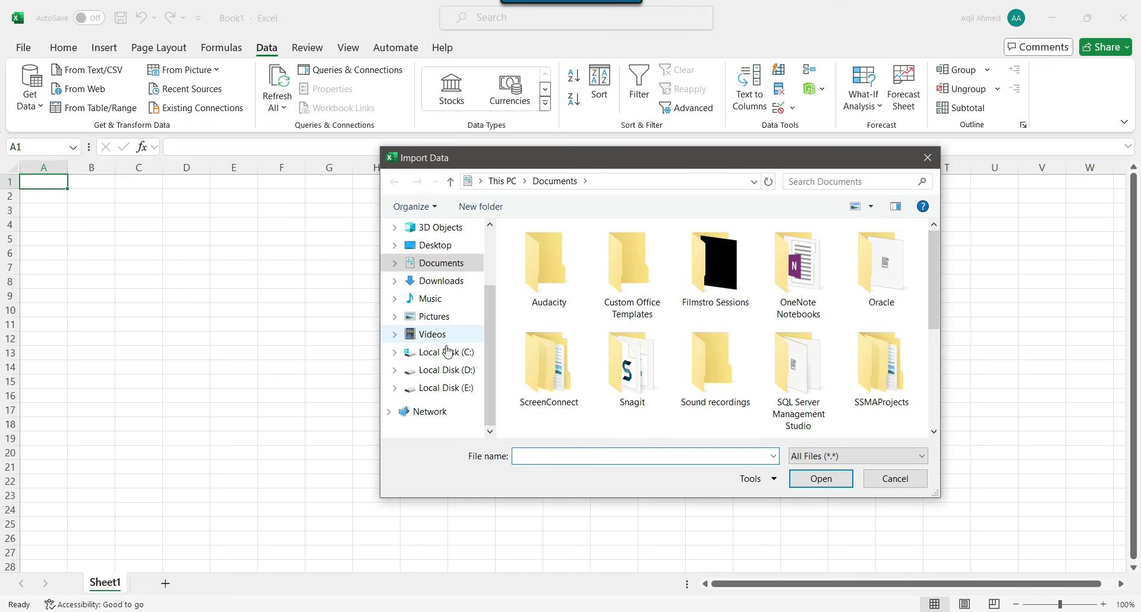
left_click(456, 372)
left_click(548, 332)
double_click(548, 331)
scroll(550, 338, "down", 2)
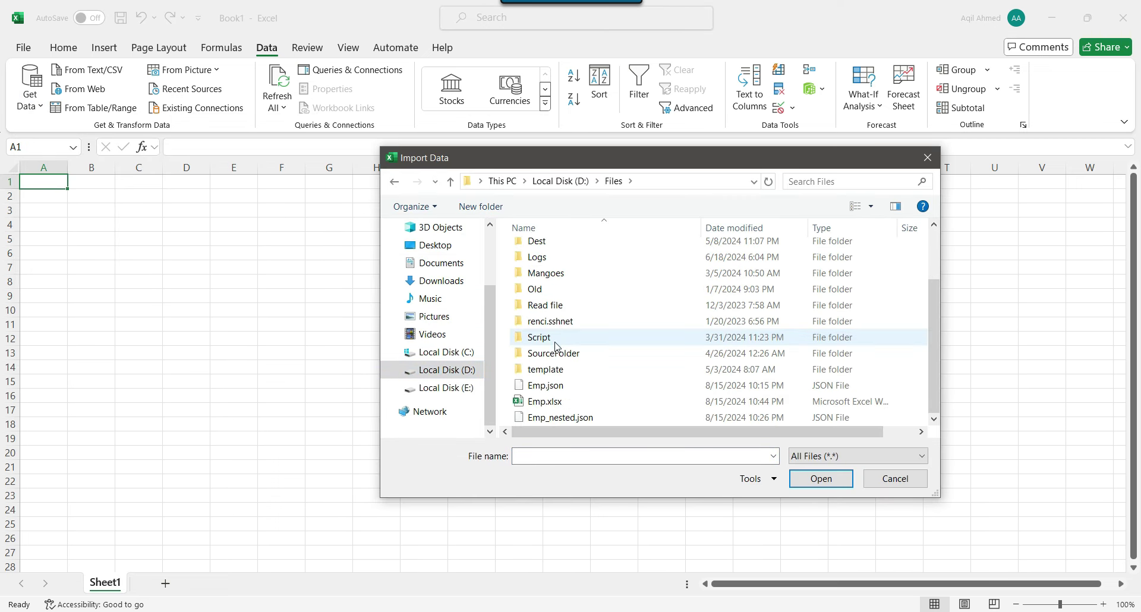
left_click(556, 416)
left_click(821, 478)
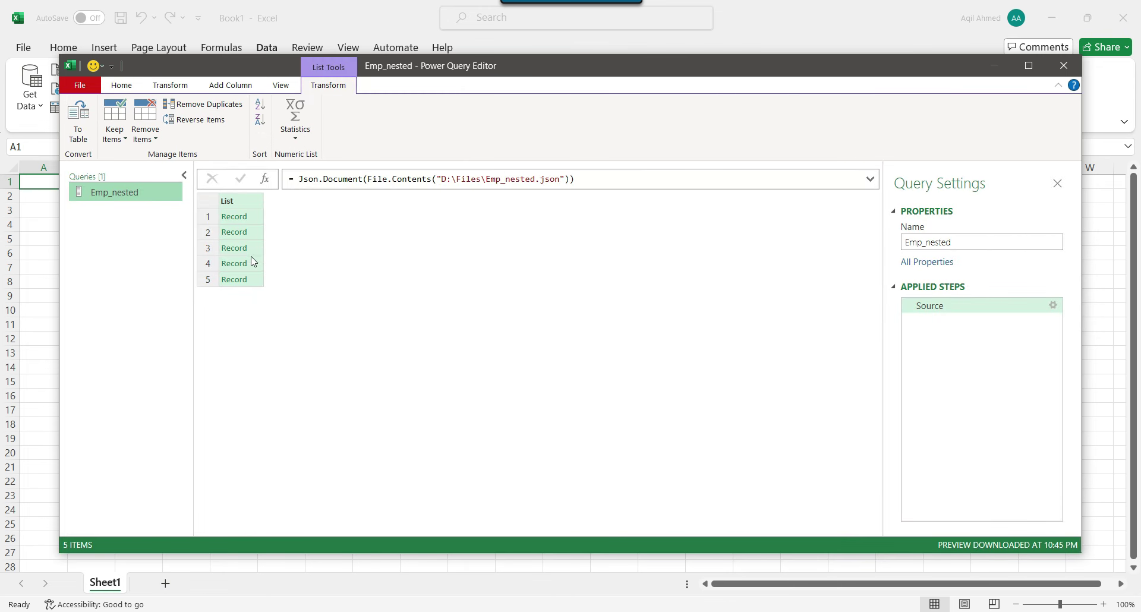
- Convert the list of records to a table with delimiter None and extra columns set to Show as errors
right_click(253, 204)
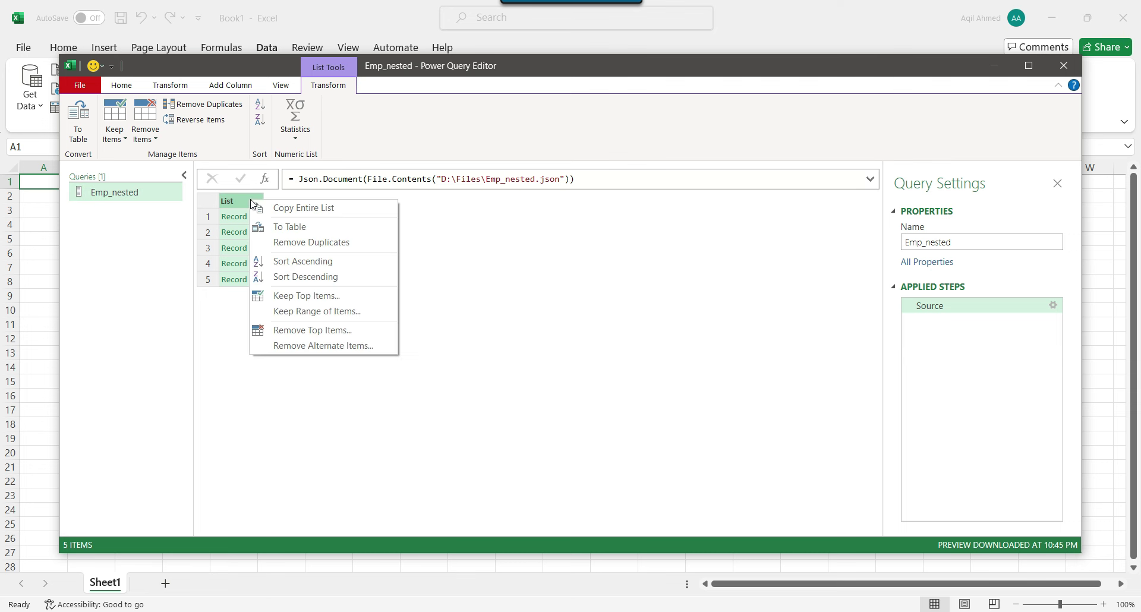
left_click(296, 232)
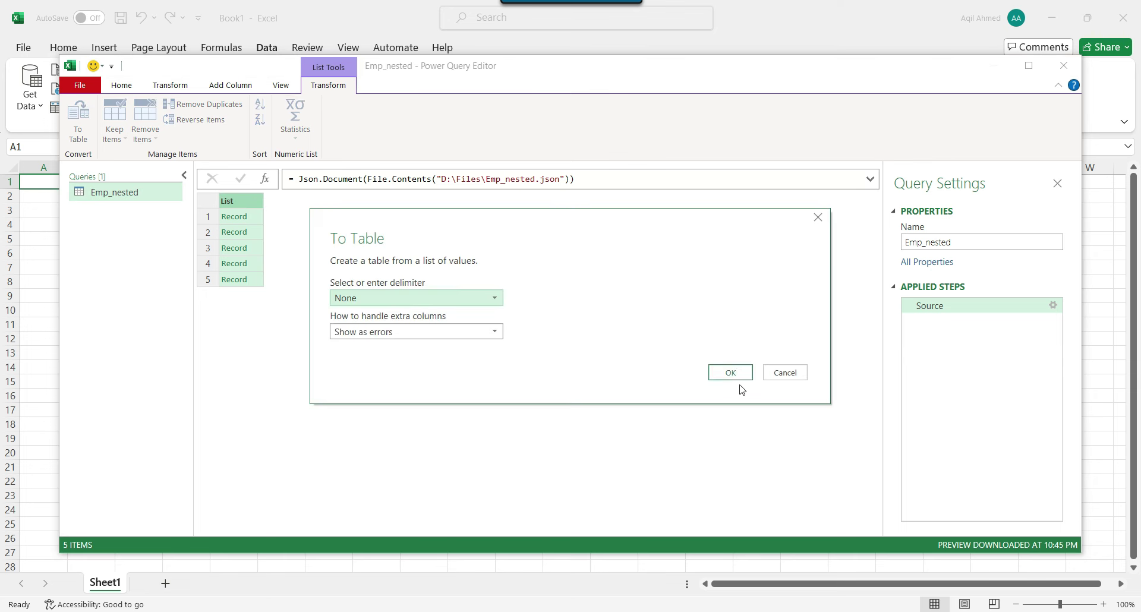
left_click(734, 375)
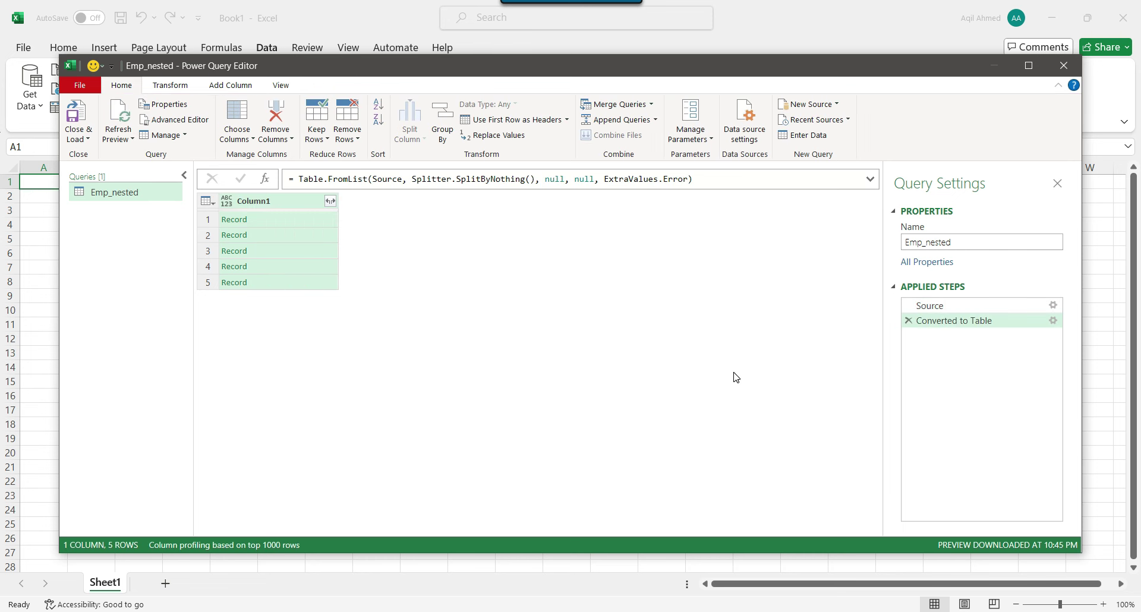
- Expand Column1 into all its fields from Id through Address, without using the original column name as prefix
left_click(331, 202)
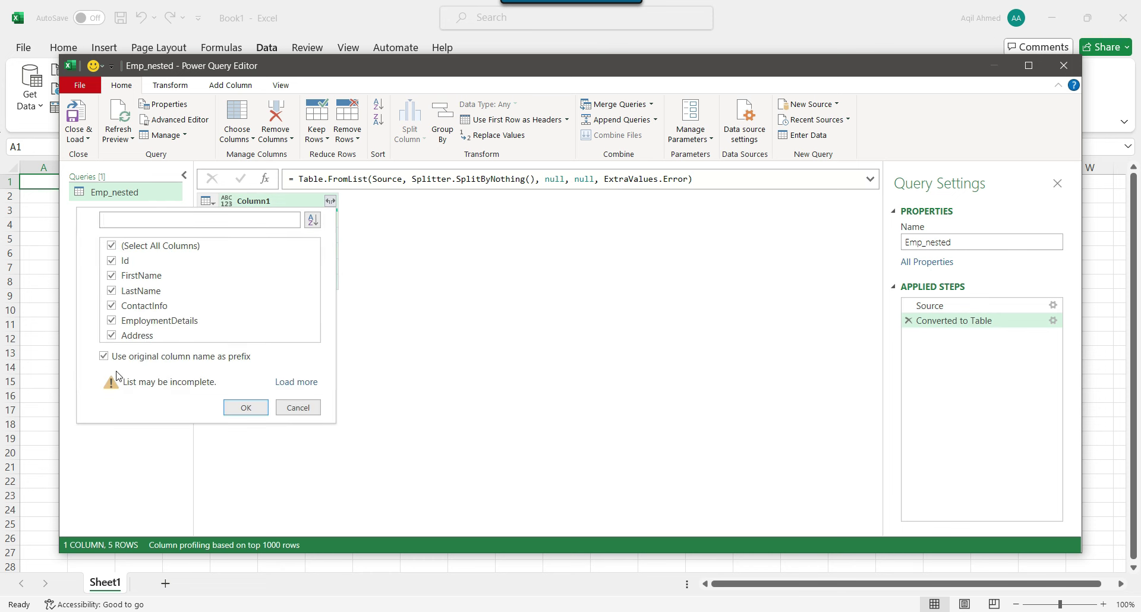
left_click(102, 355)
left_click(117, 360)
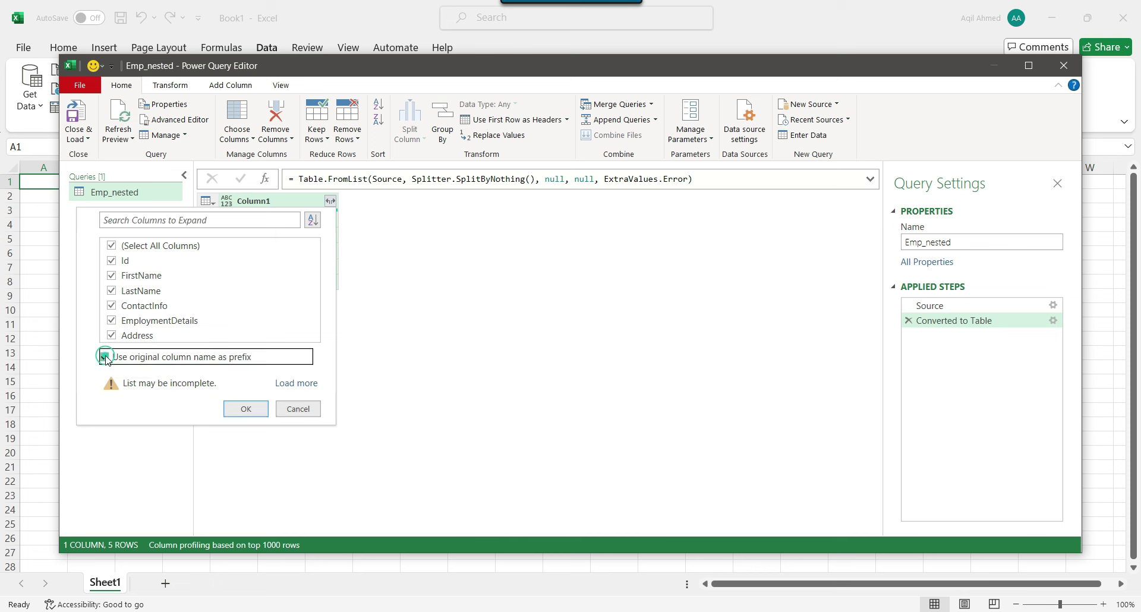
left_click(243, 408)
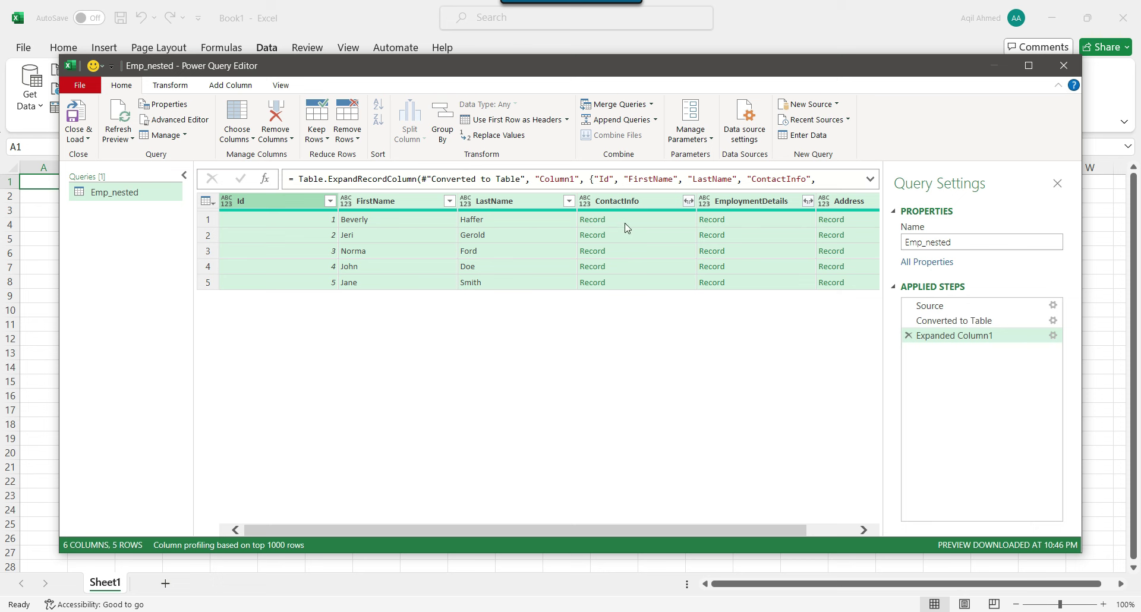
- Expand ContactInfo into Email and PhoneNumbers without a prefix, and expand the PhoneNumbers lists to new rows
left_click(688, 201)
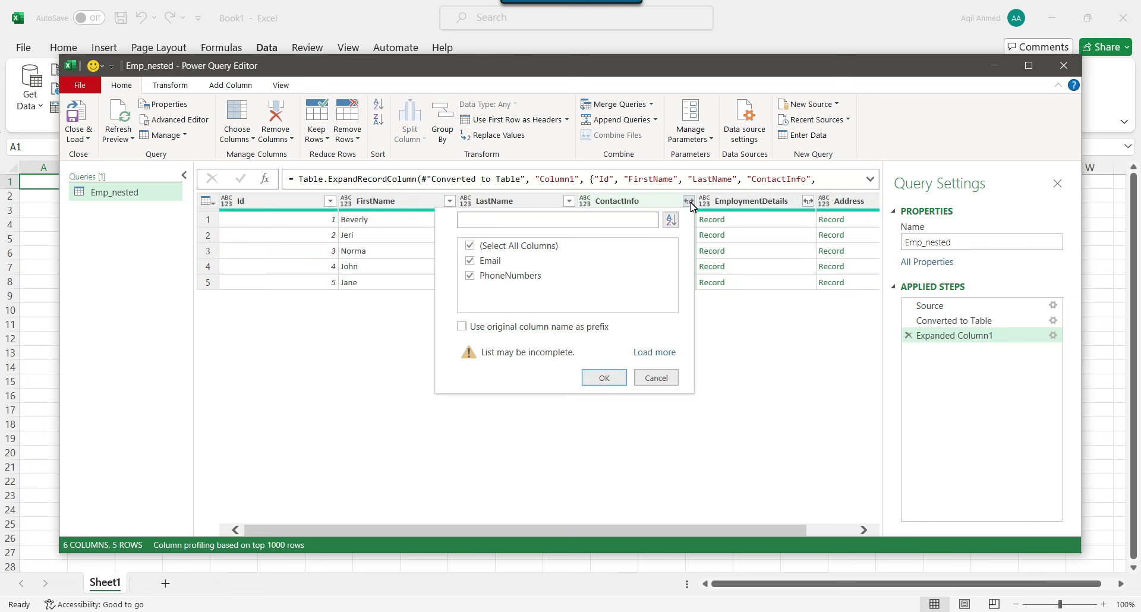
left_click(603, 378)
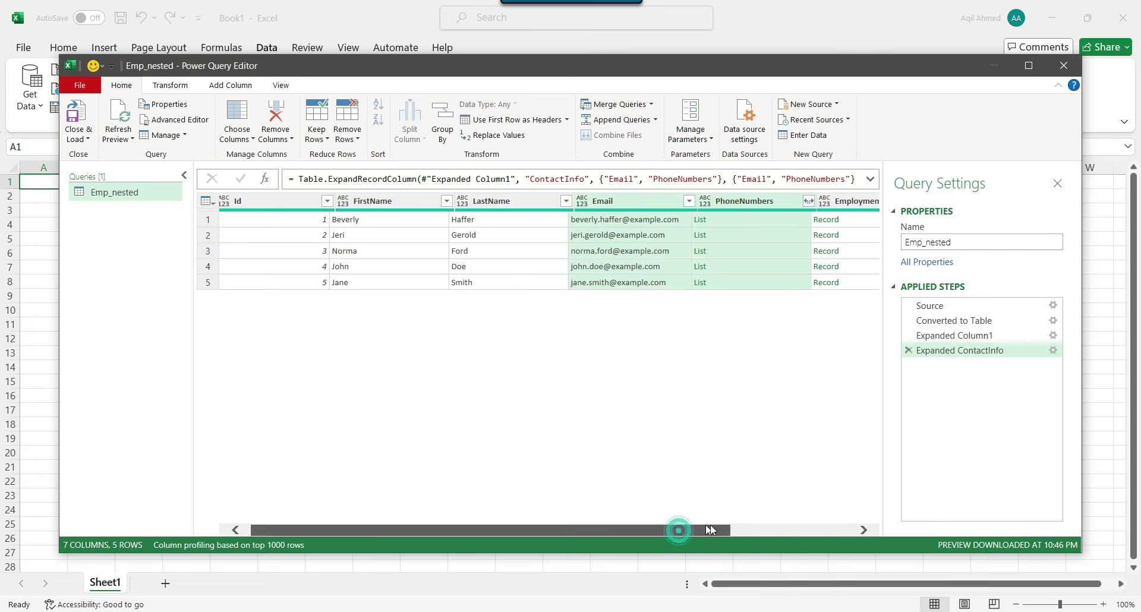
left_click_drag(705, 529, 798, 529)
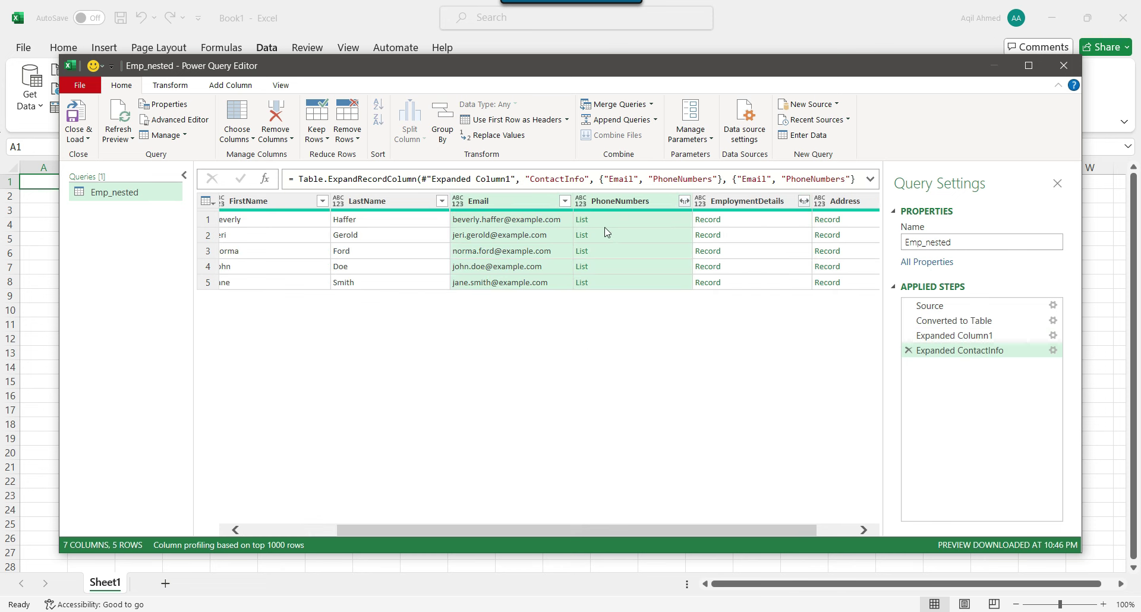
left_click(569, 211, "ctrl")
left_click(685, 203)
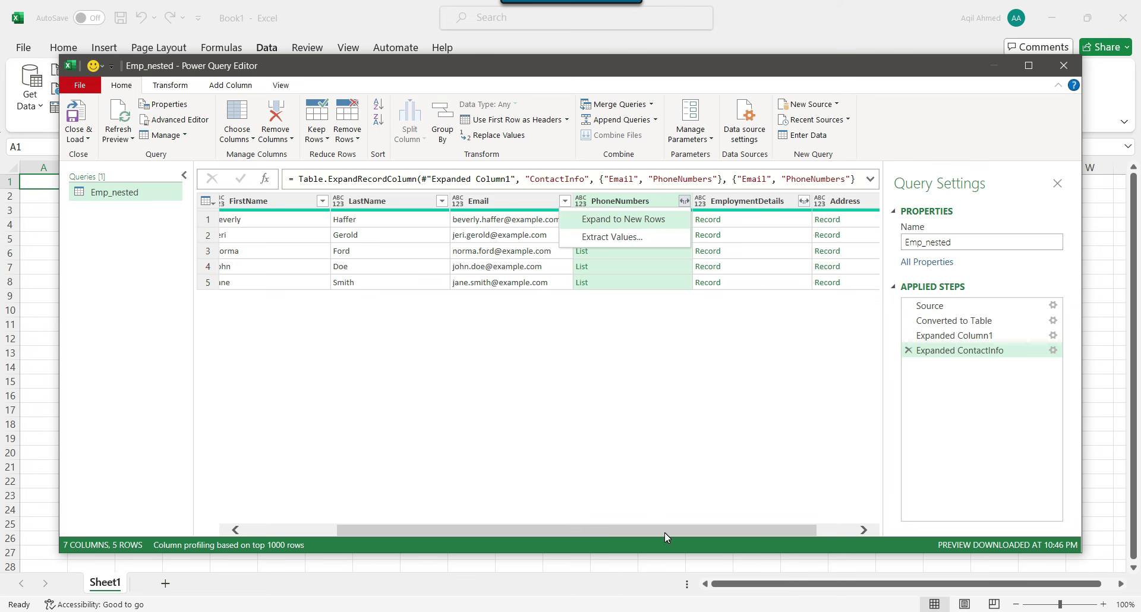
left_click_drag(664, 531, 594, 530)
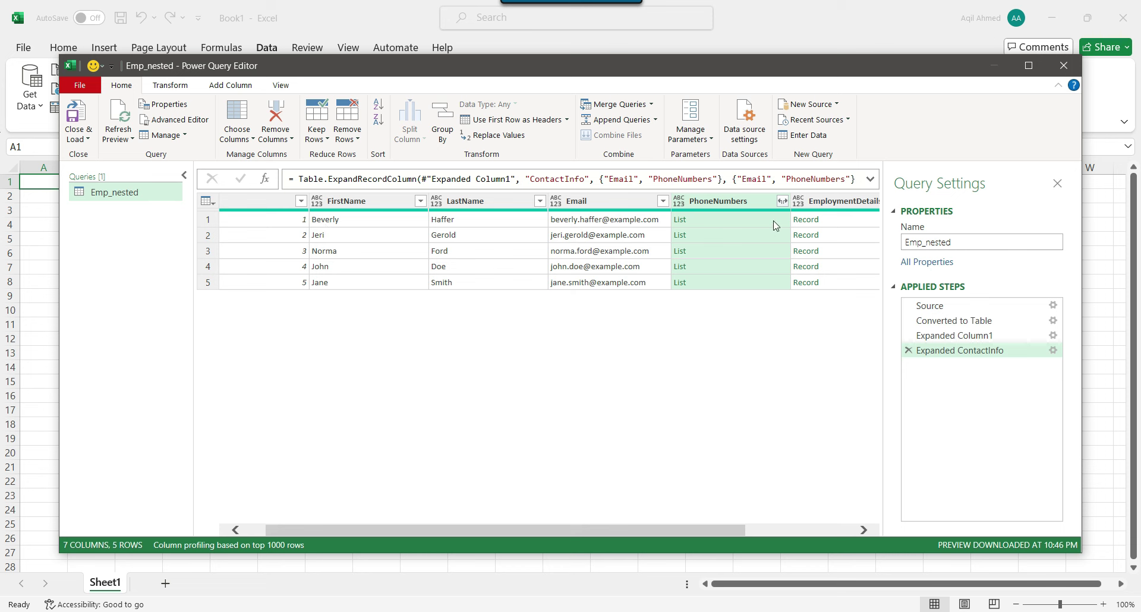
left_click(782, 201)
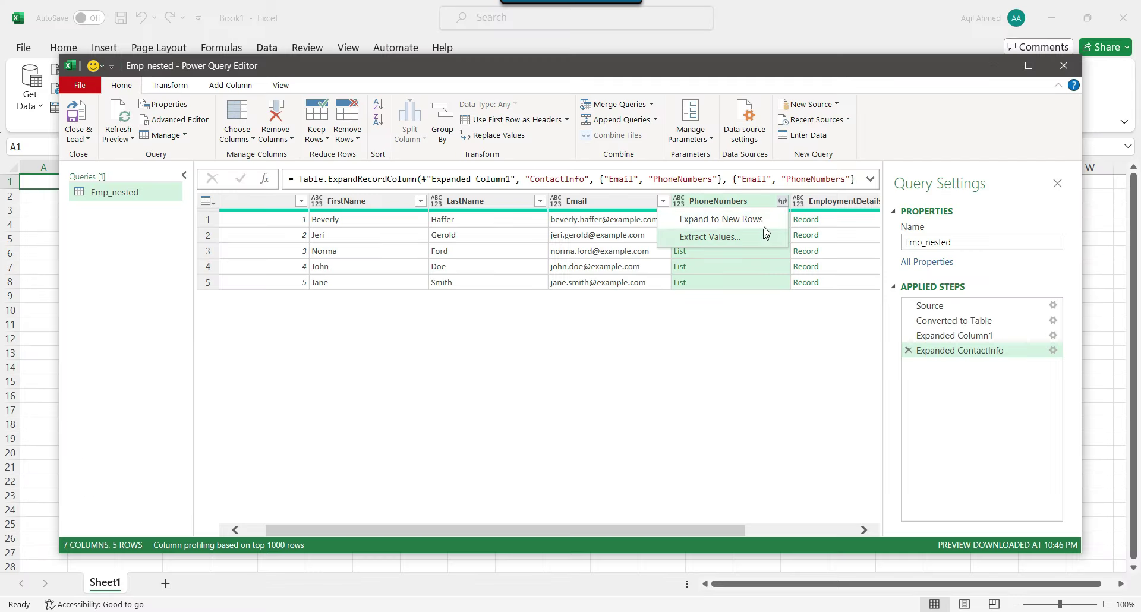
left_click(747, 221)
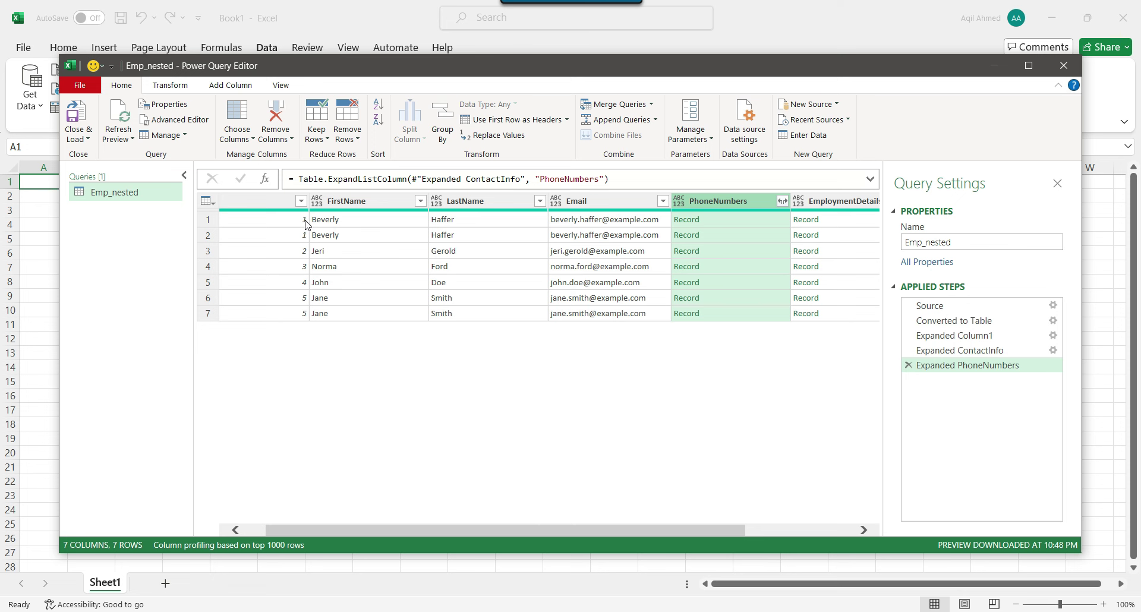
- Expand the PhoneNumbers records into the Type and Number columns, without a column name prefix
left_click_drag(667, 530, 710, 533)
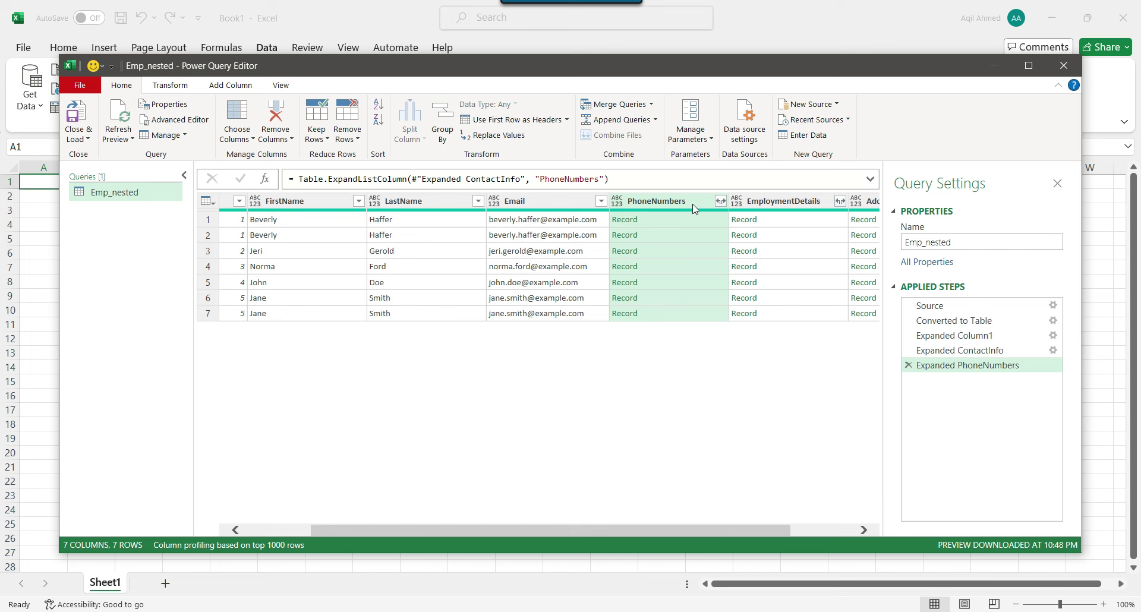
left_click(721, 201)
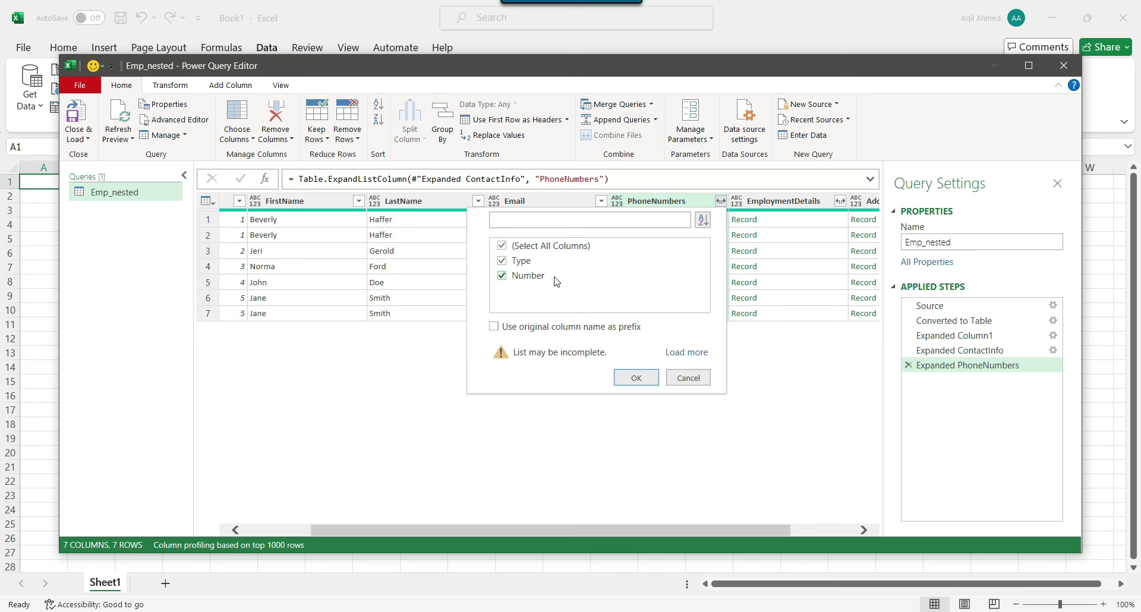
left_click(634, 383)
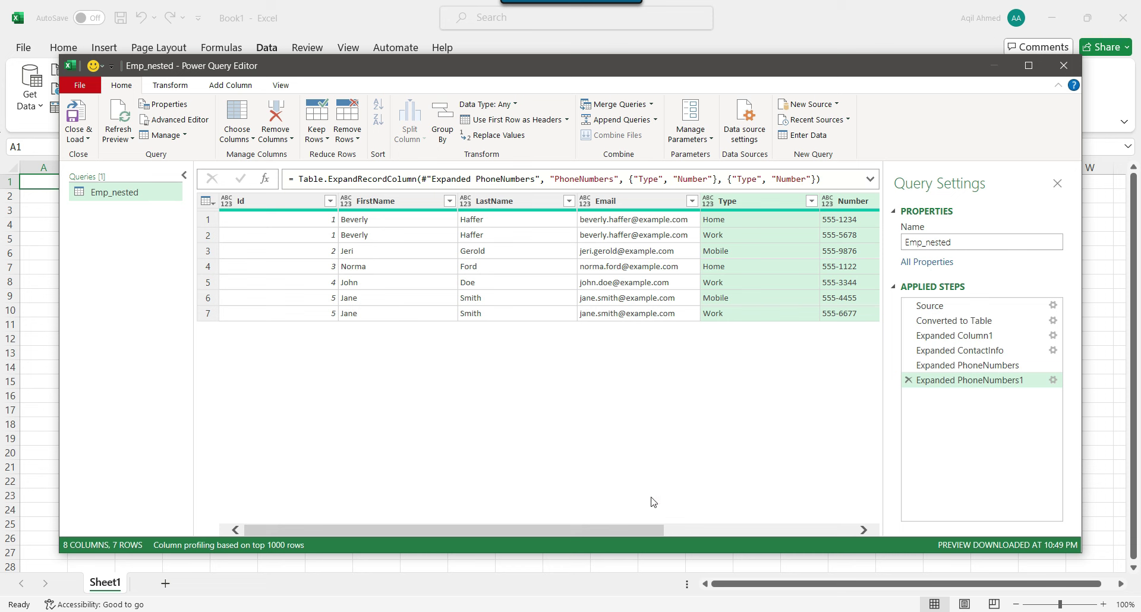
- Expand EmploymentDetails into EmployeeNumber, BadgeNumber, Position, Department and JoiningDate, without a column name prefix
left_click_drag(629, 530, 601, 515)
left_click_drag(583, 533, 719, 533)
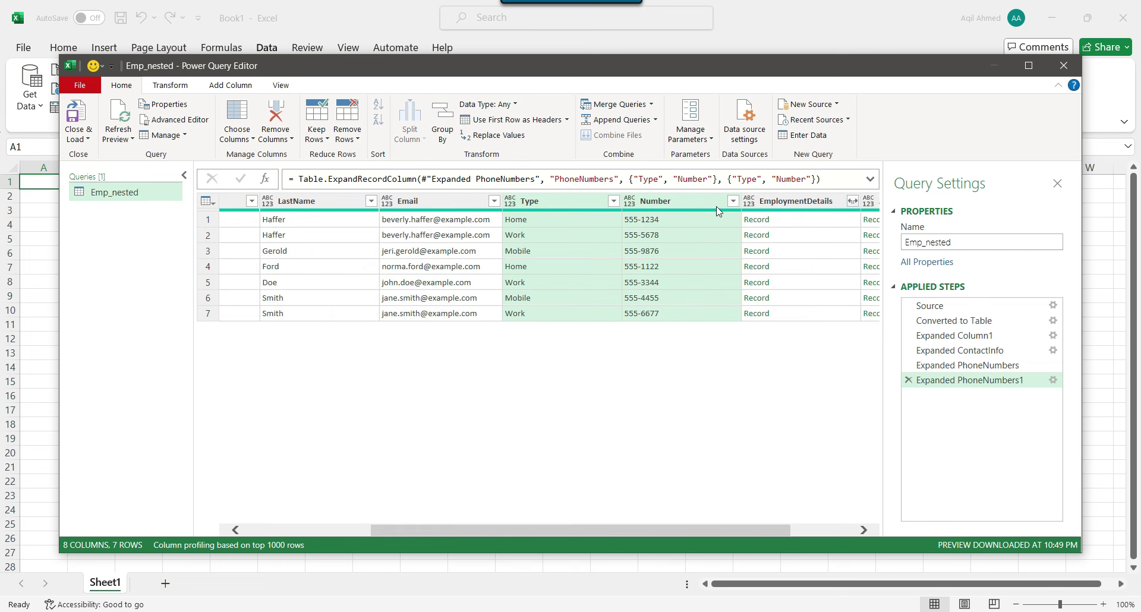
left_click_drag(766, 534, 824, 534)
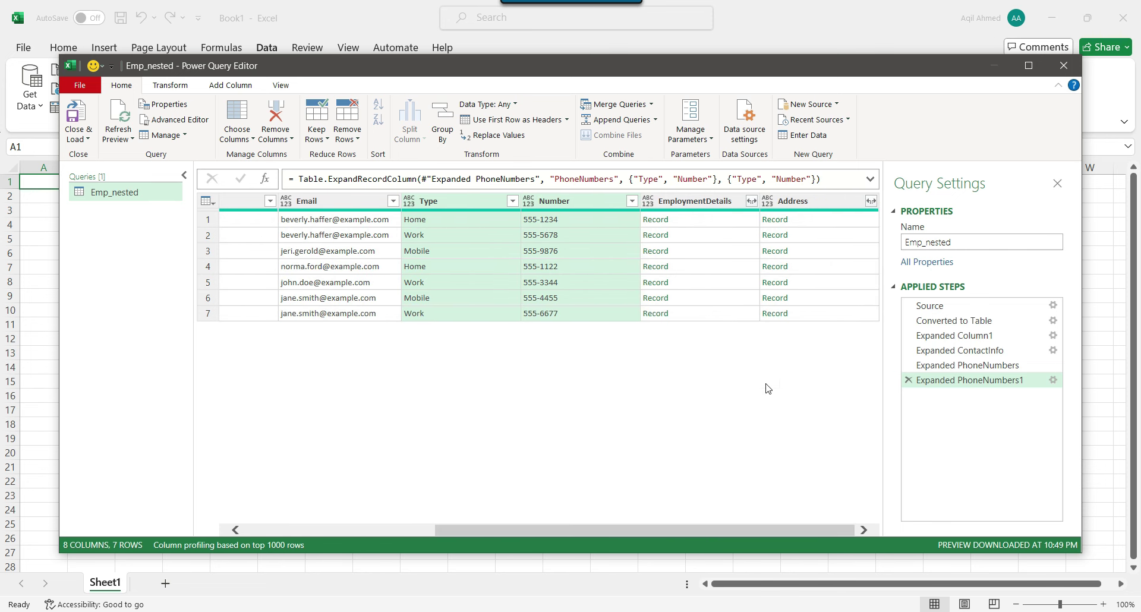
left_click(751, 201)
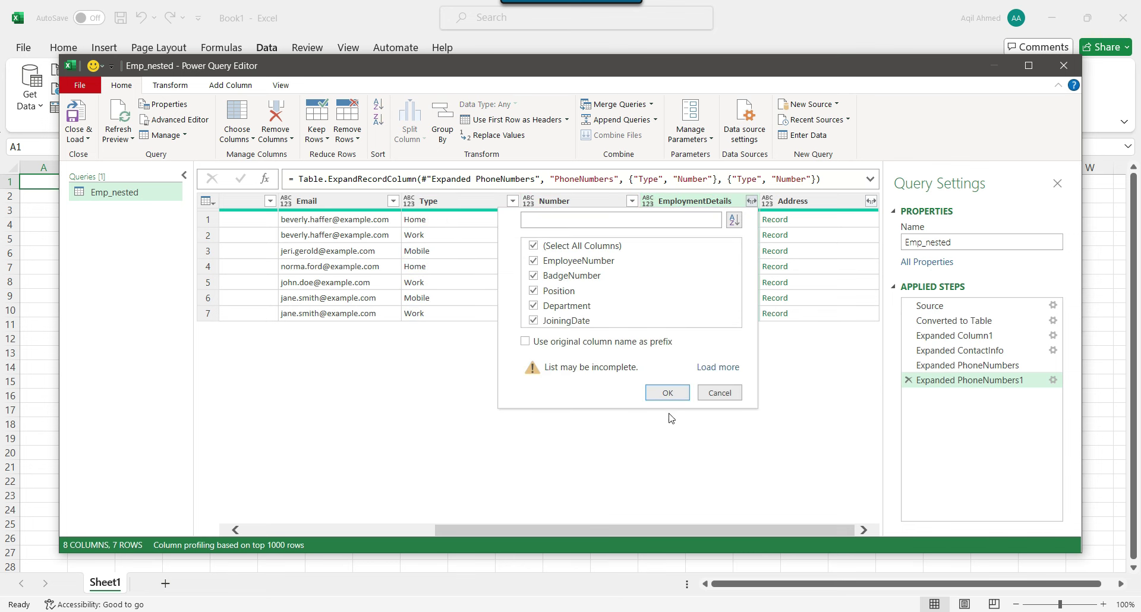
left_click(666, 393)
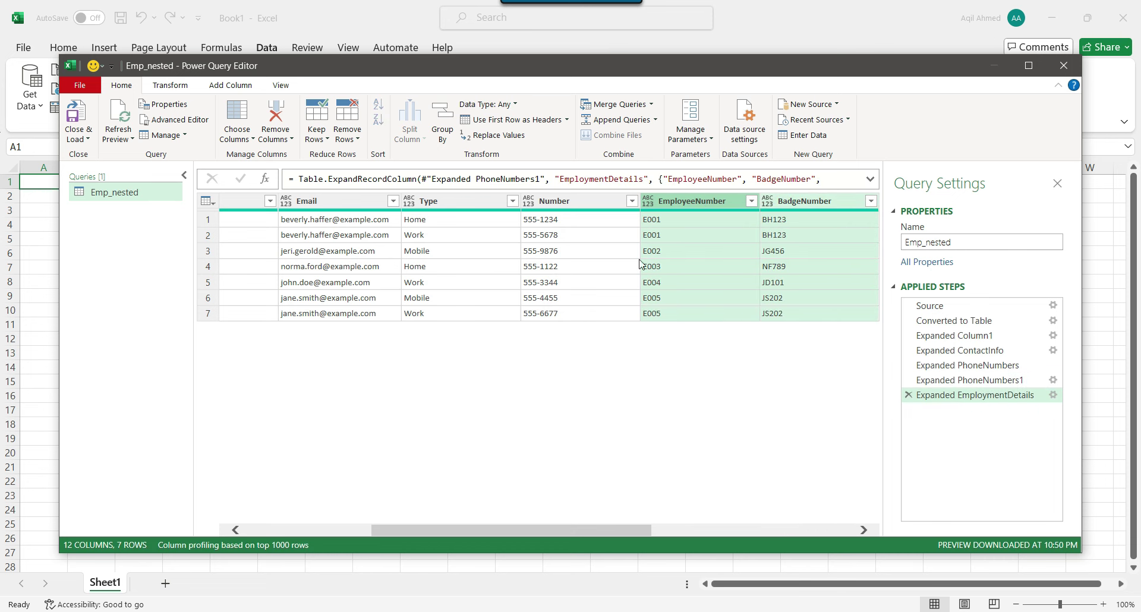
- Expand the Address records into Street, City, State and ZipCode, without a column name prefix
left_click_drag(591, 535, 844, 533)
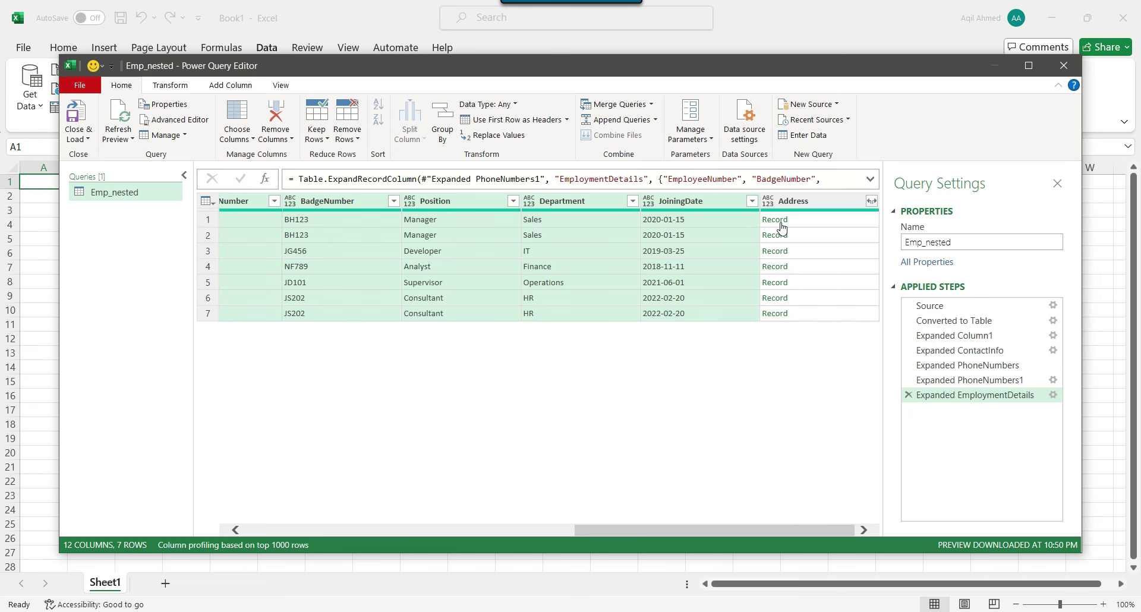
left_click(871, 202)
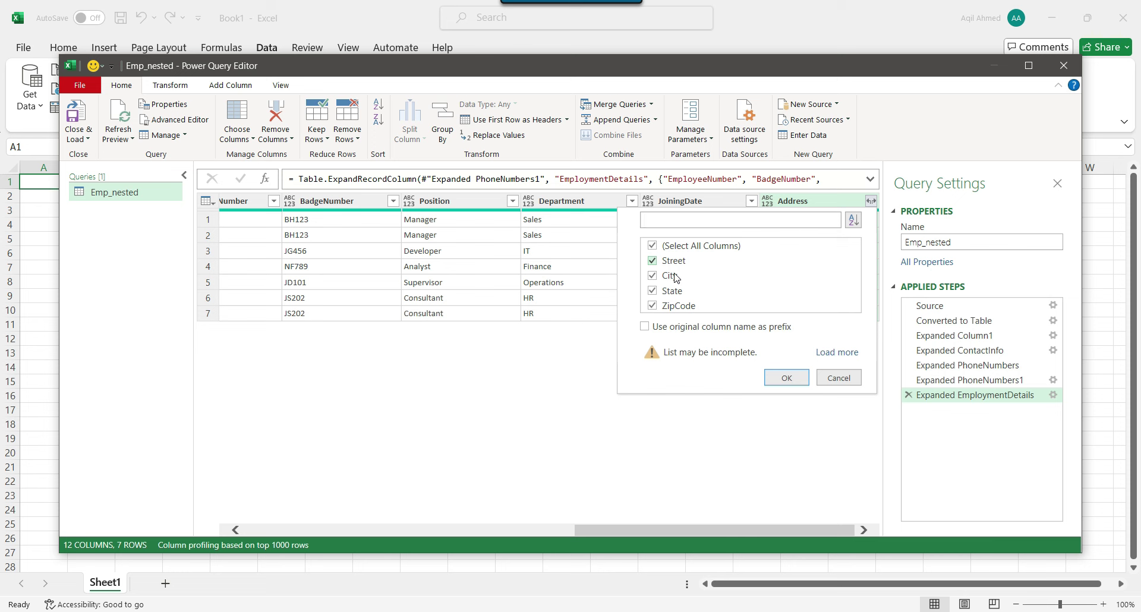
left_click(778, 379)
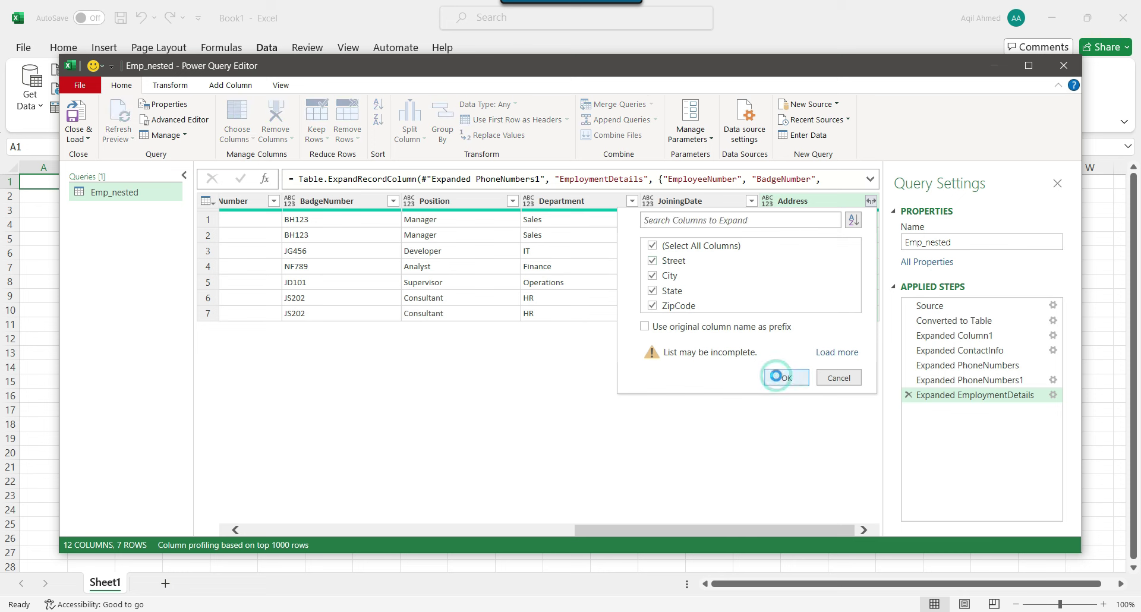
- Load the expanded Emp_nested query into a worksheet table and close the Queries & Connections pane
left_click_drag(650, 533, 404, 529)
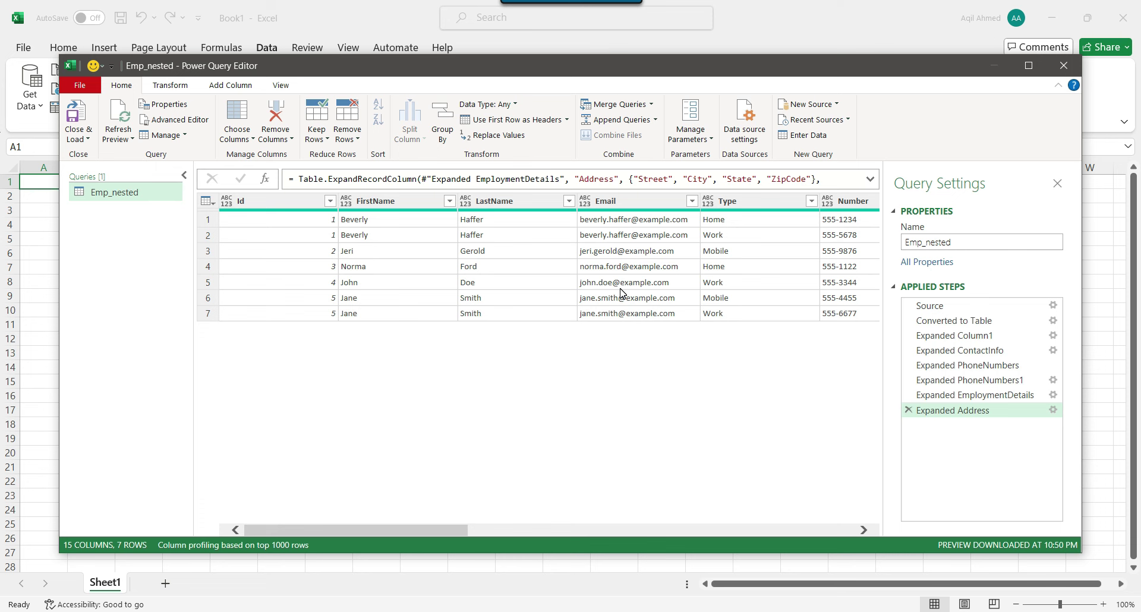
left_click(80, 119)
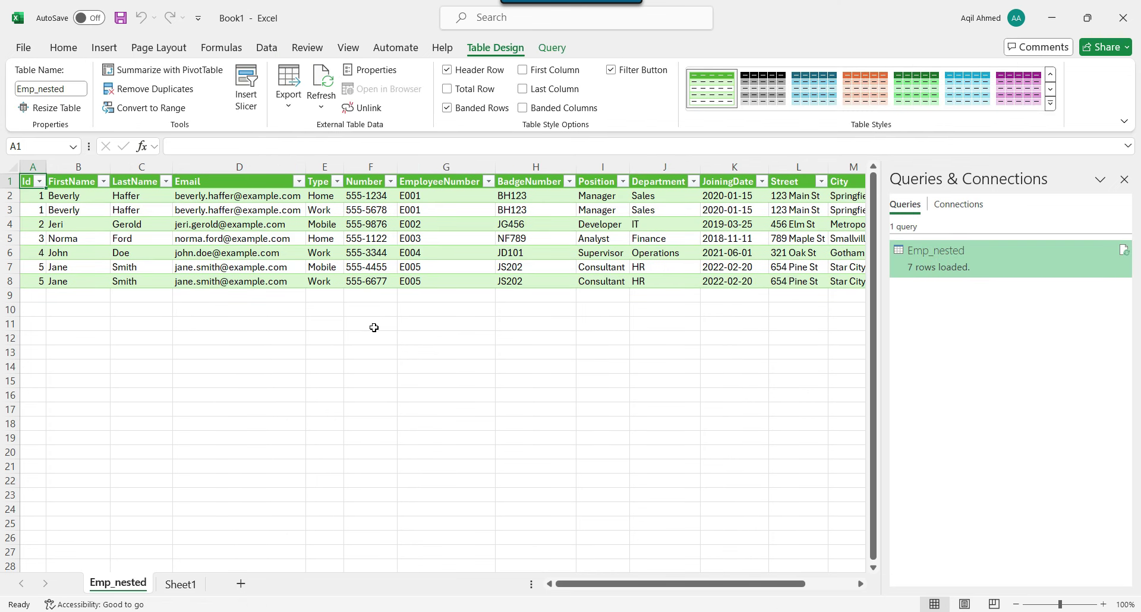
left_click(1124, 179)
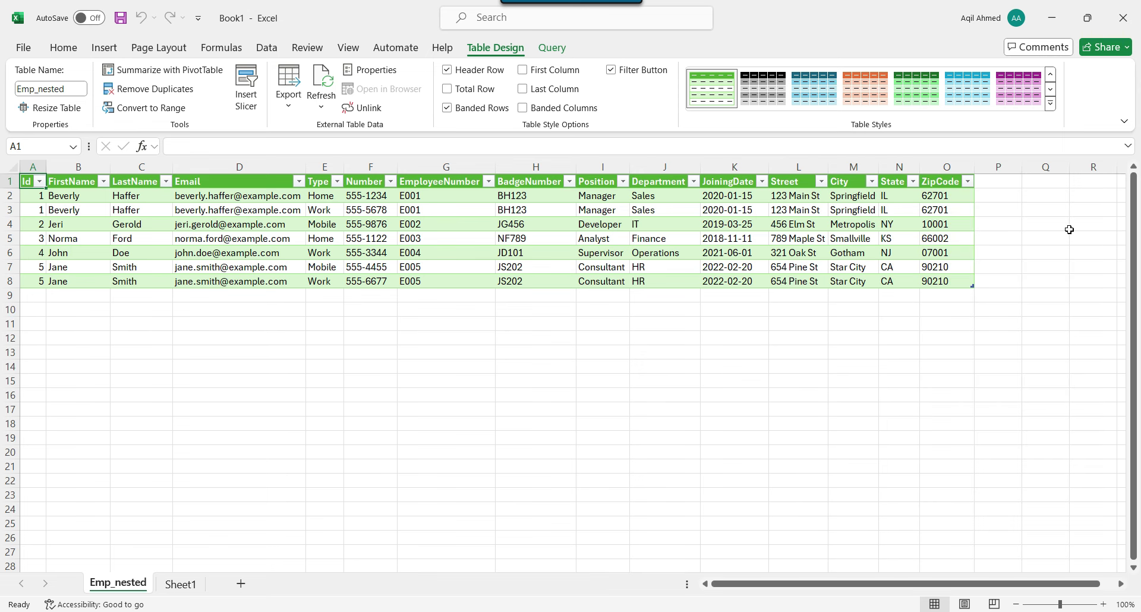
left_click(695, 294)
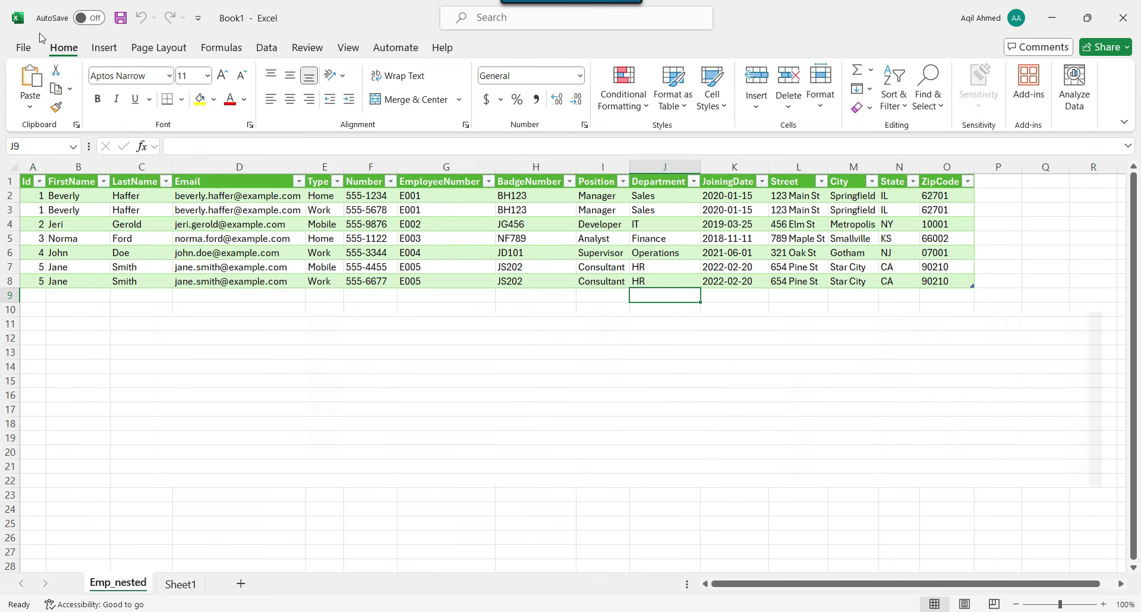
- Save the workbook as Emp_nested.xlsx in the Files folder on Local Disk (D:)
left_click(23, 47)
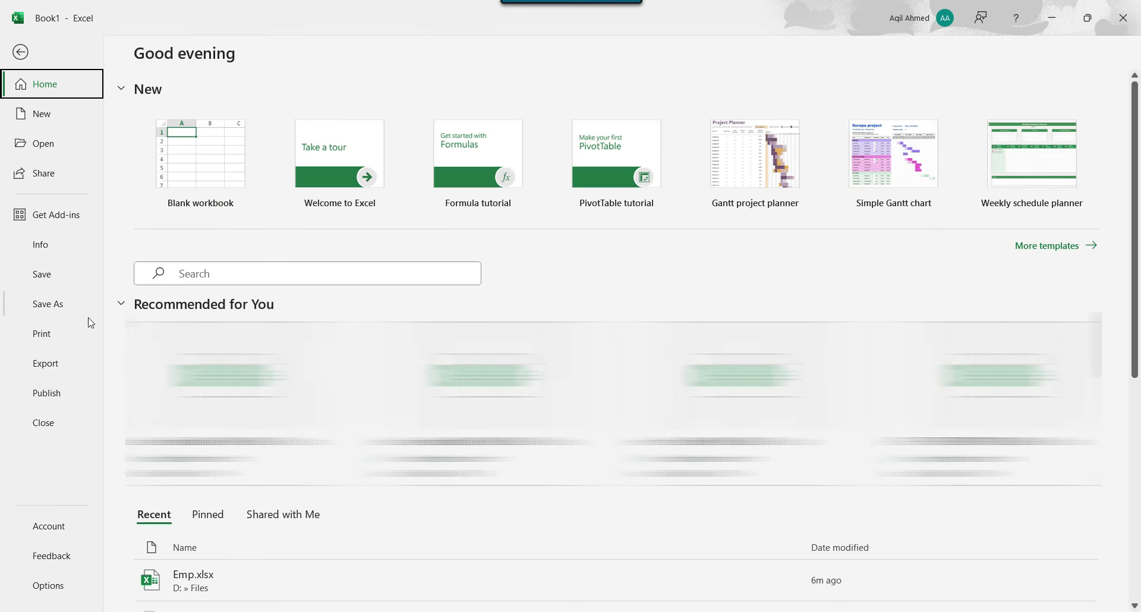
left_click(51, 280)
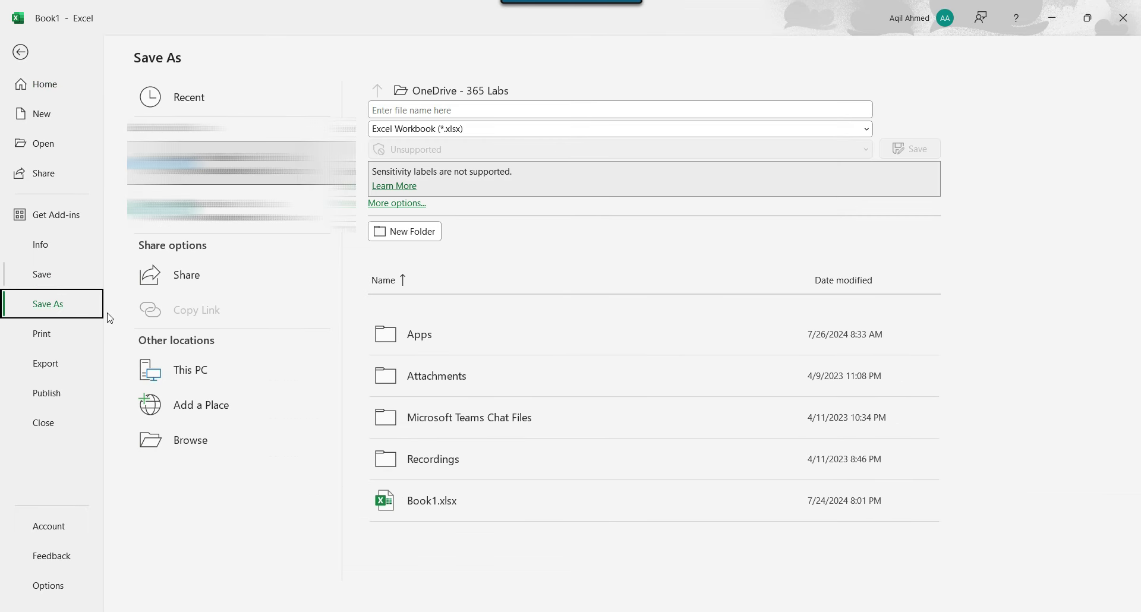
left_click(207, 447)
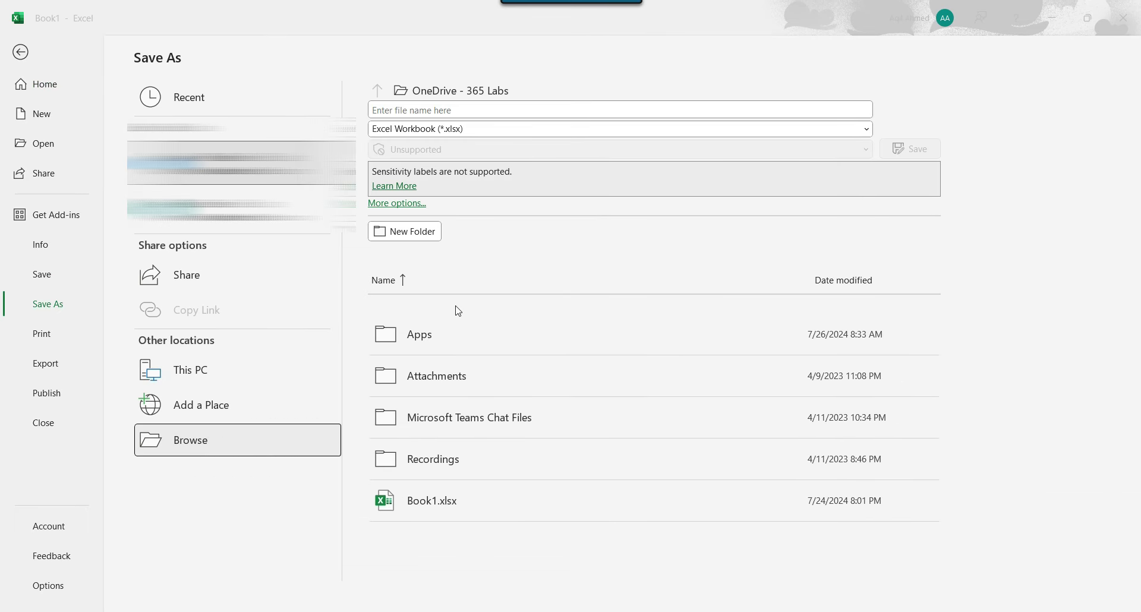
scroll(71, 187, "down", 1)
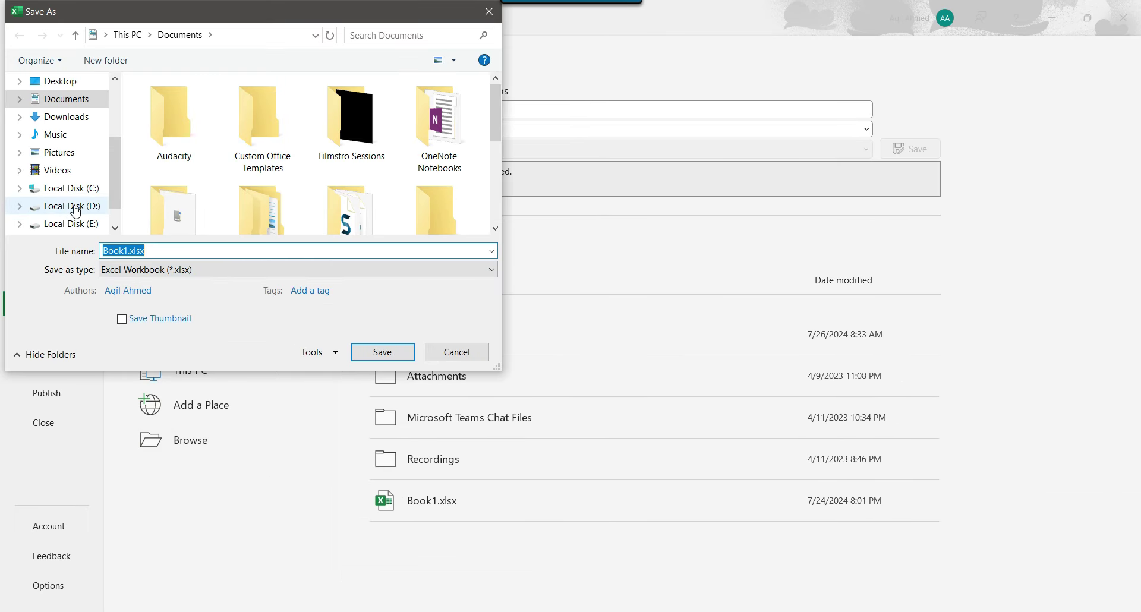
left_click(70, 205)
scroll(172, 178, "down", 1)
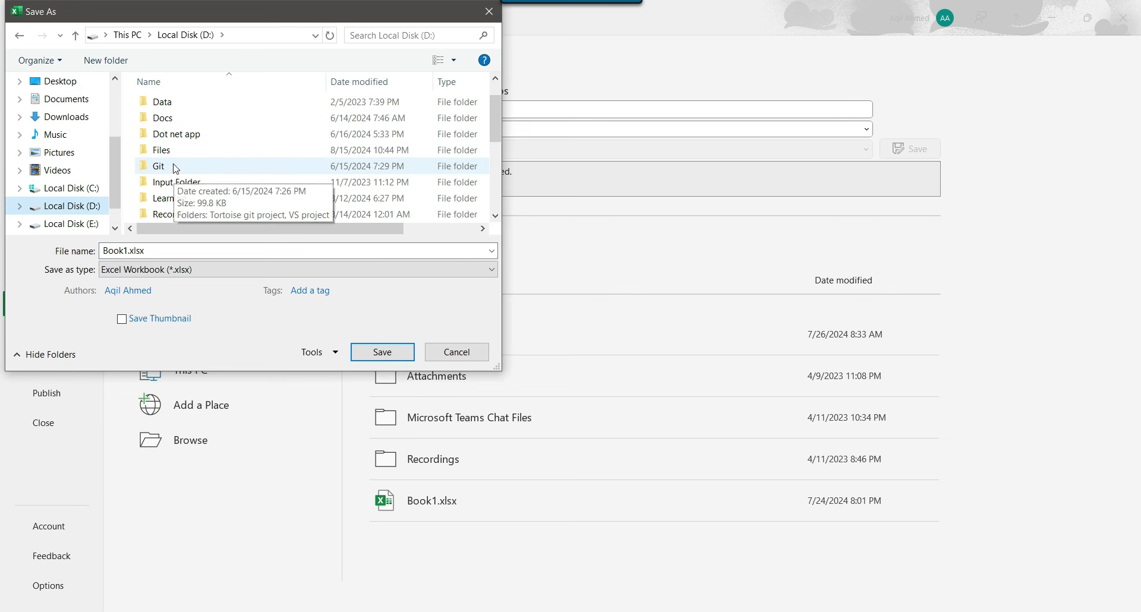
double_click(160, 152)
left_click(132, 251)
left_click(131, 251)
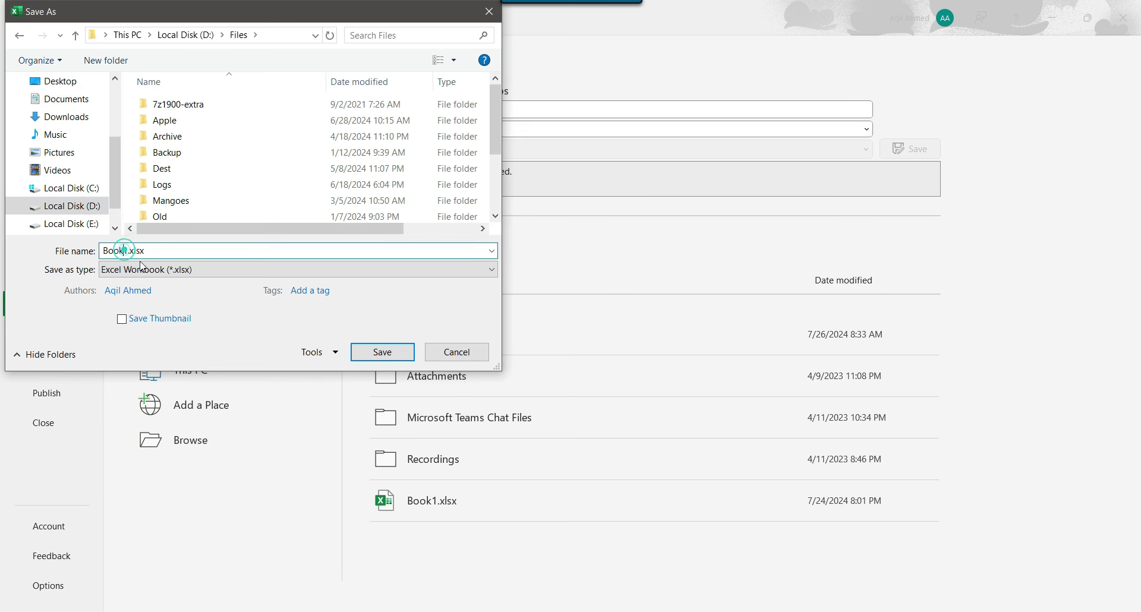
key("shift+Home")
type("Em")
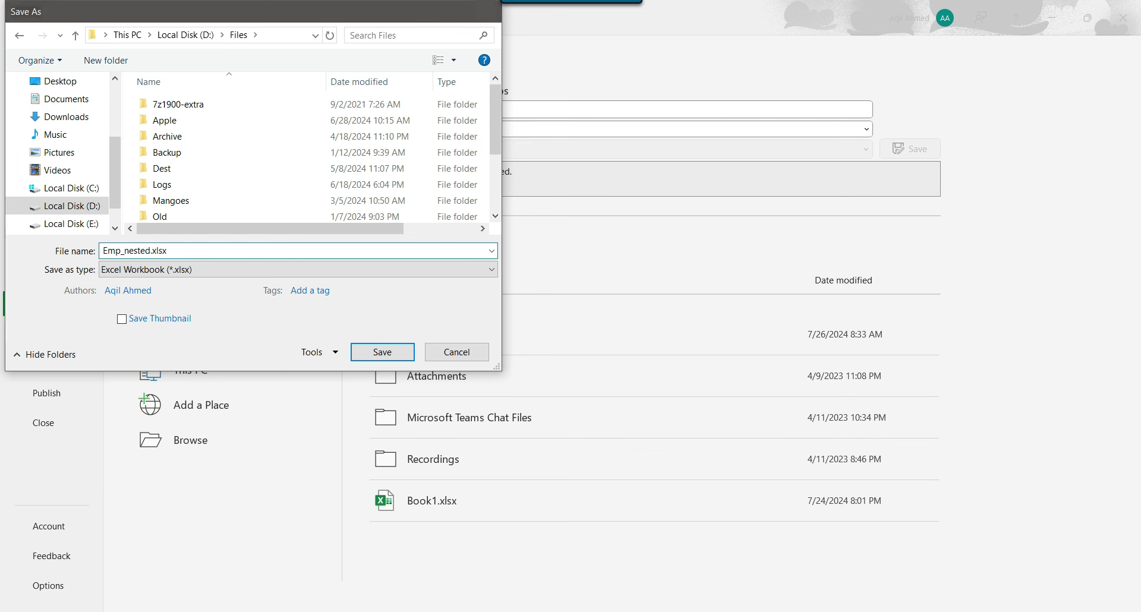
key("Return")
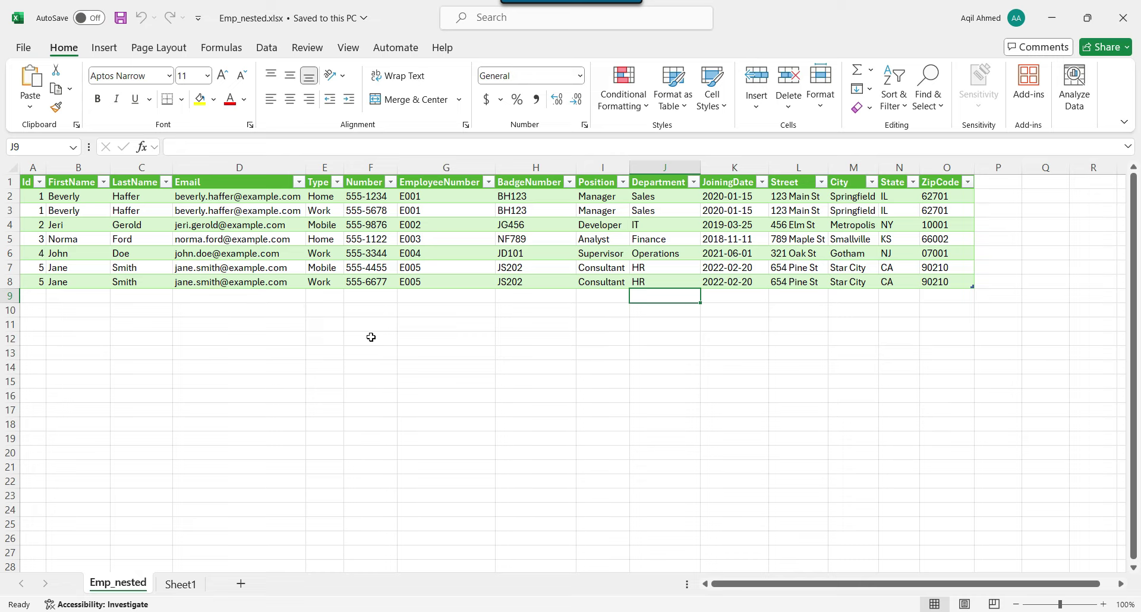
- Switch to File Explorer and check the Files folder for the saved Emp_nested.xlsx
key("alt+Tab")
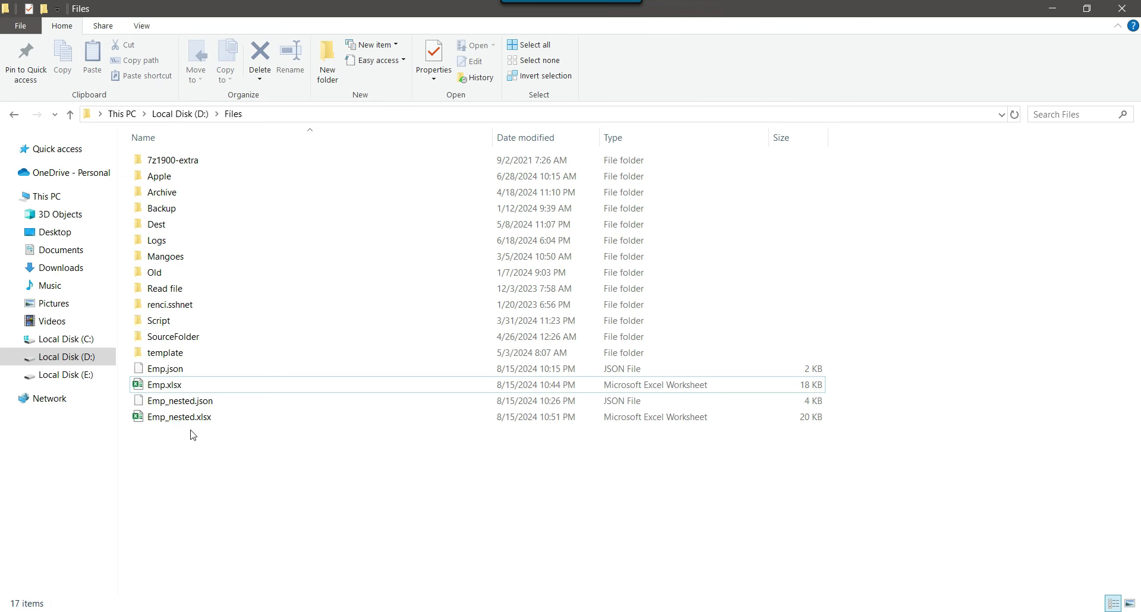
left_click(178, 419)
left_click(199, 439)
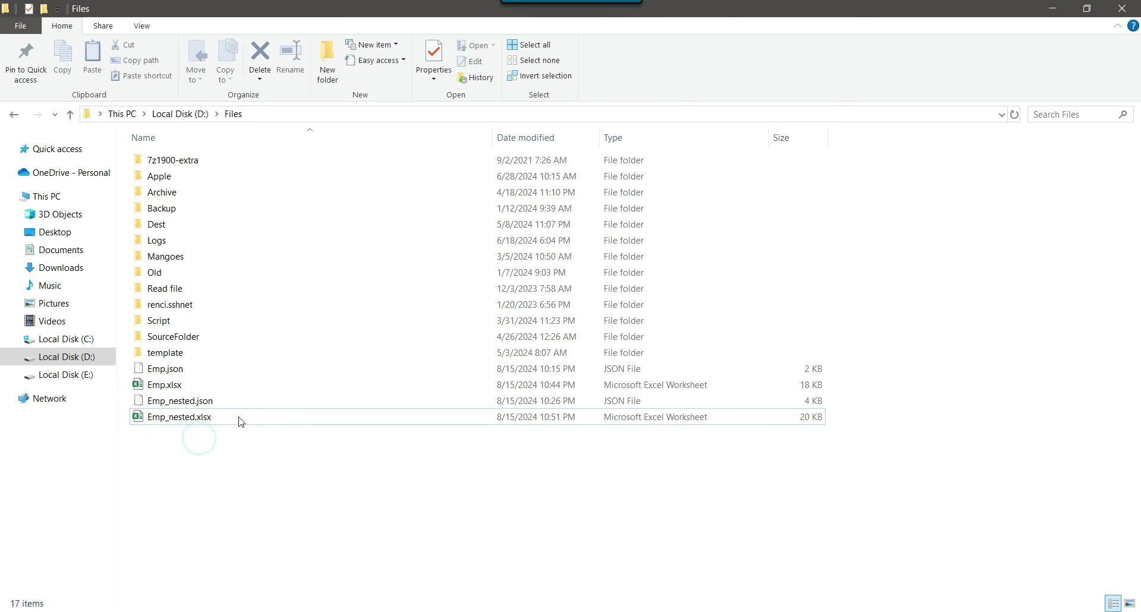
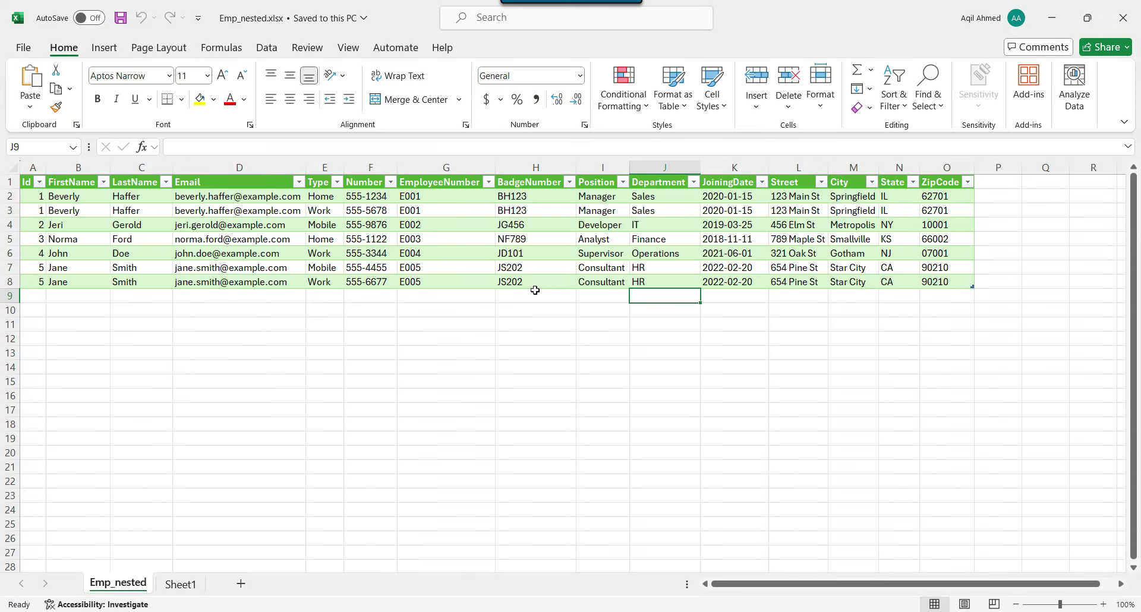
- Save only the active Emp_nested sheet in Excel as a CSV (Comma delimited) copy named Emp_nested in D:\Files
left_click(27, 53)
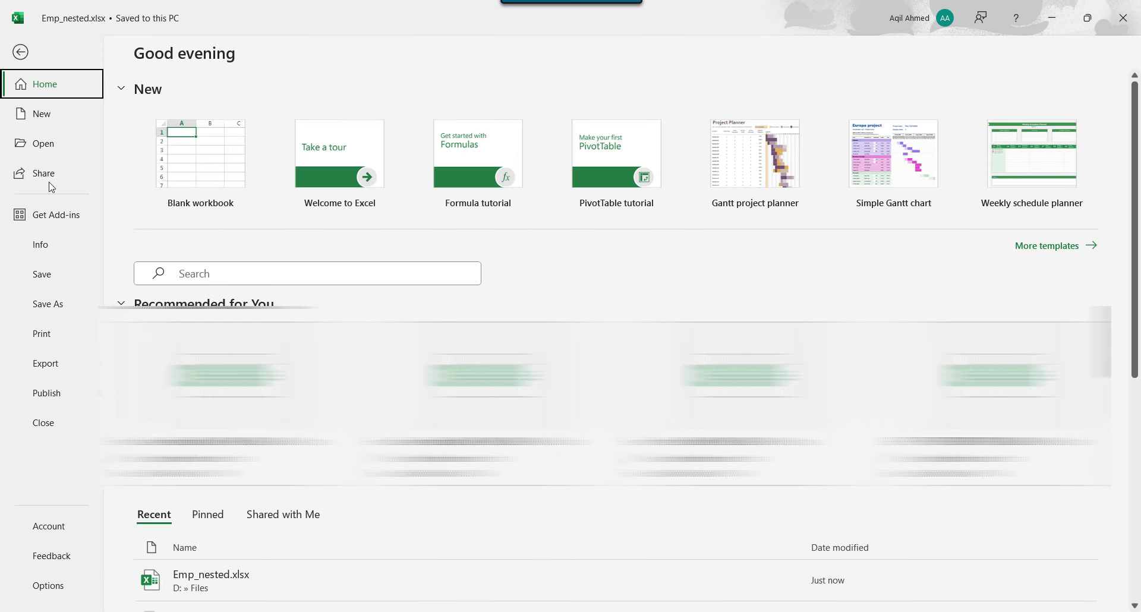
left_click(54, 309)
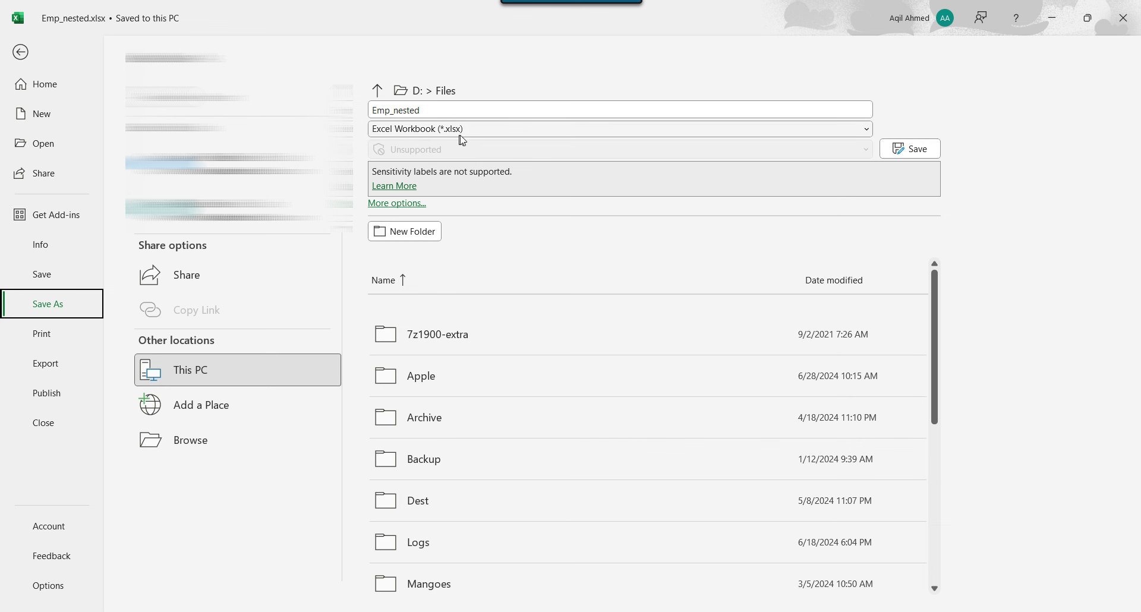
left_click(481, 129)
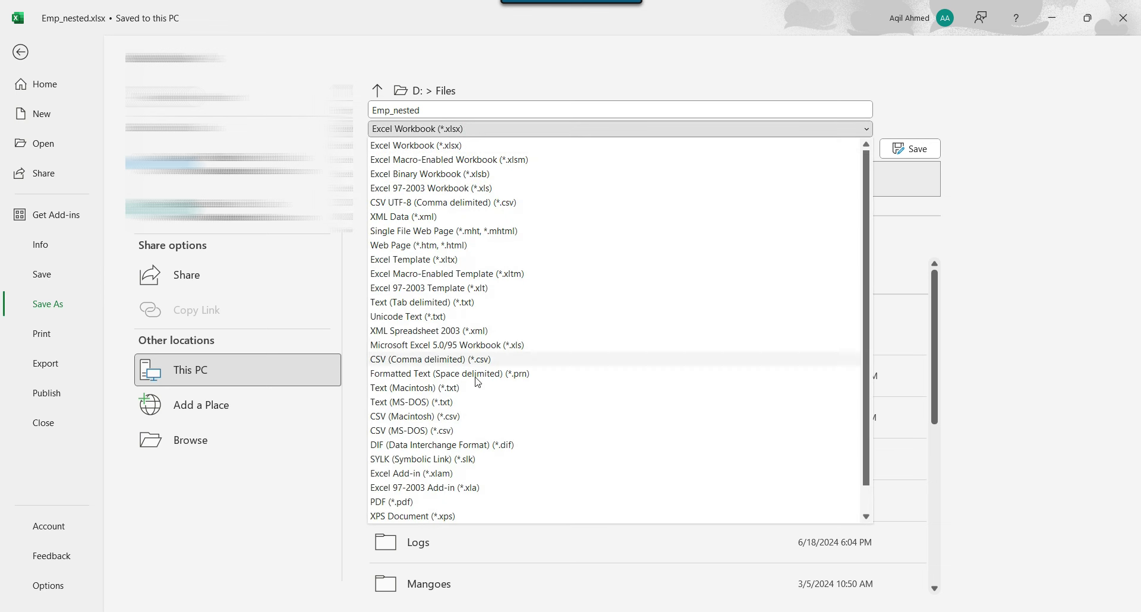
left_click(432, 360)
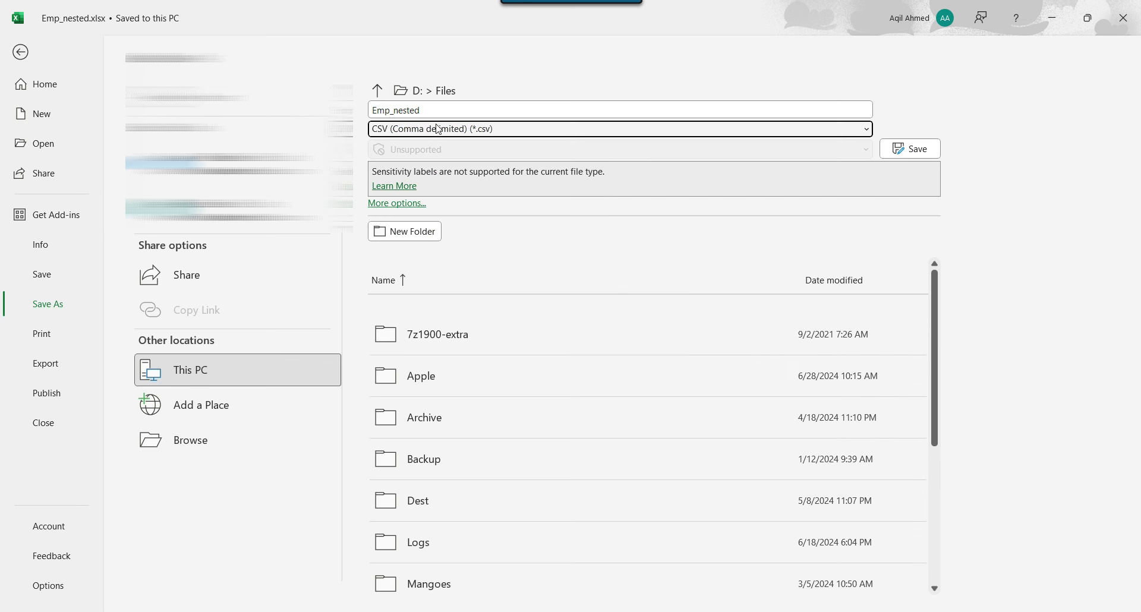
left_click(915, 150)
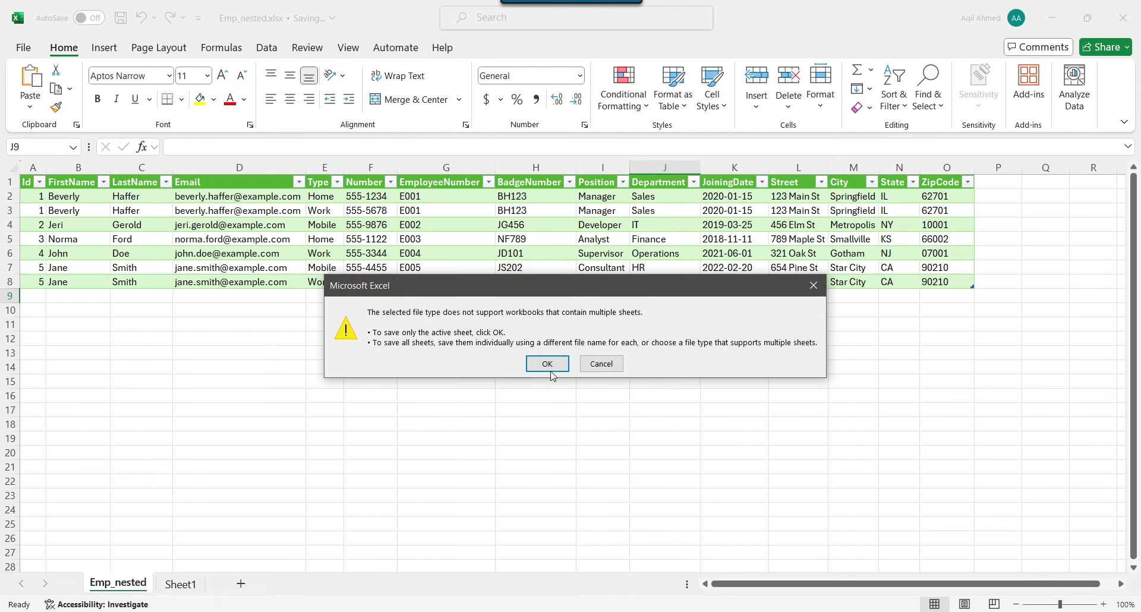
left_click(548, 364)
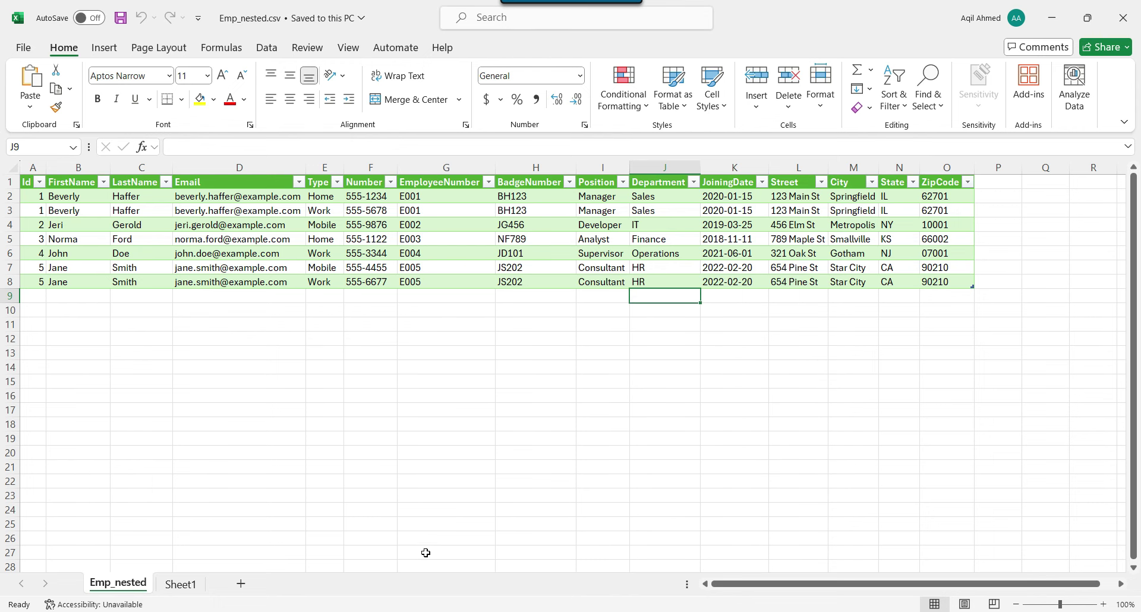
left_click(648, 338)
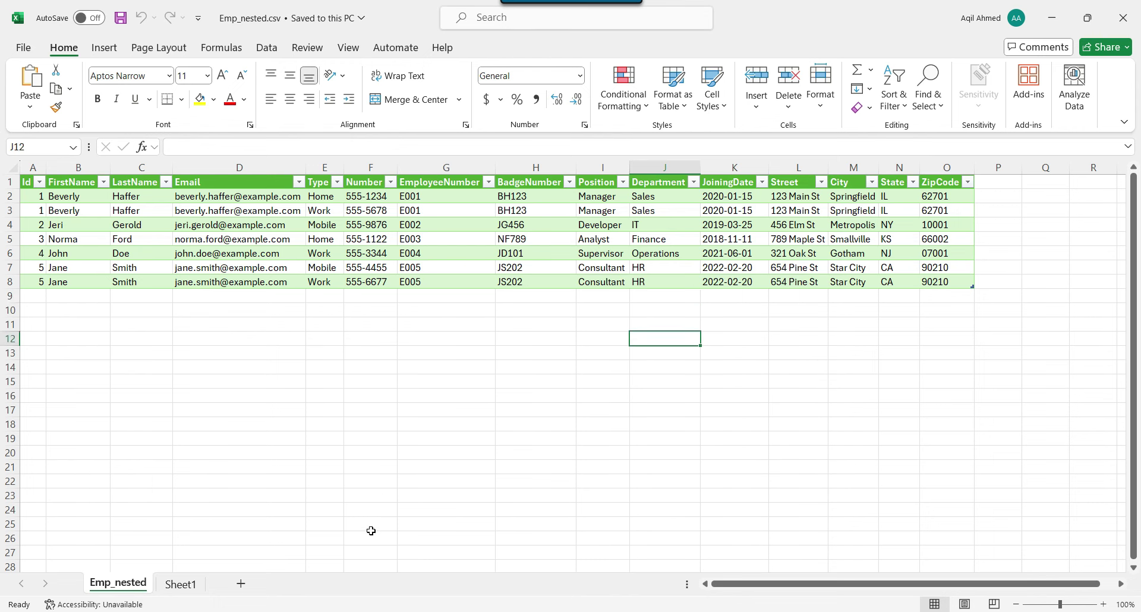
- Open Emp_nested.csv from the Files folder in Notepad++ and examine its comma-separated rows
left_click(337, 608)
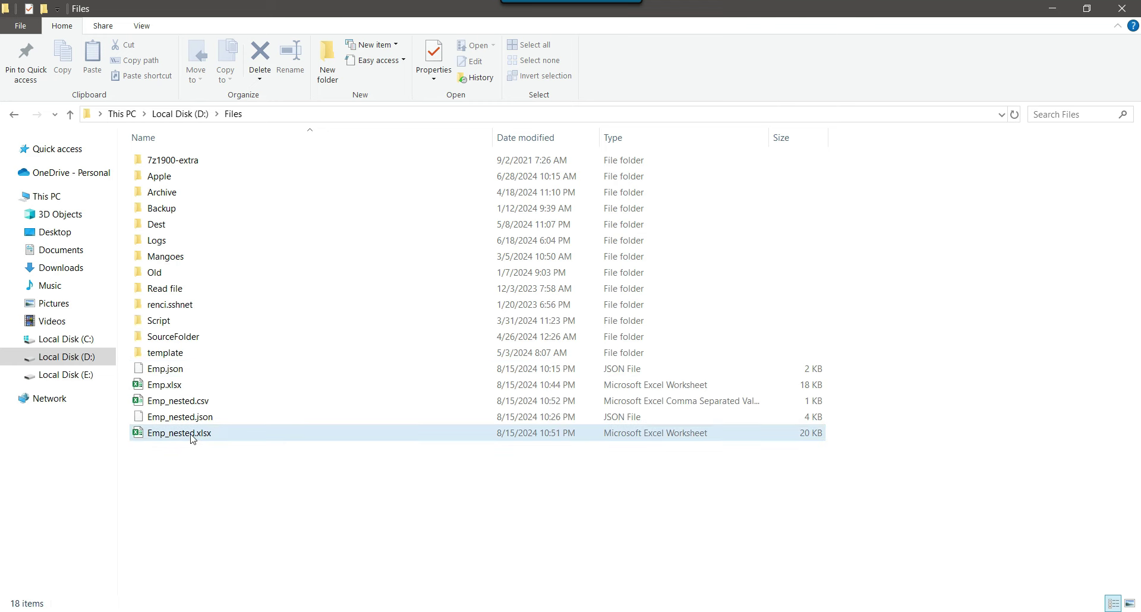
left_click(175, 404)
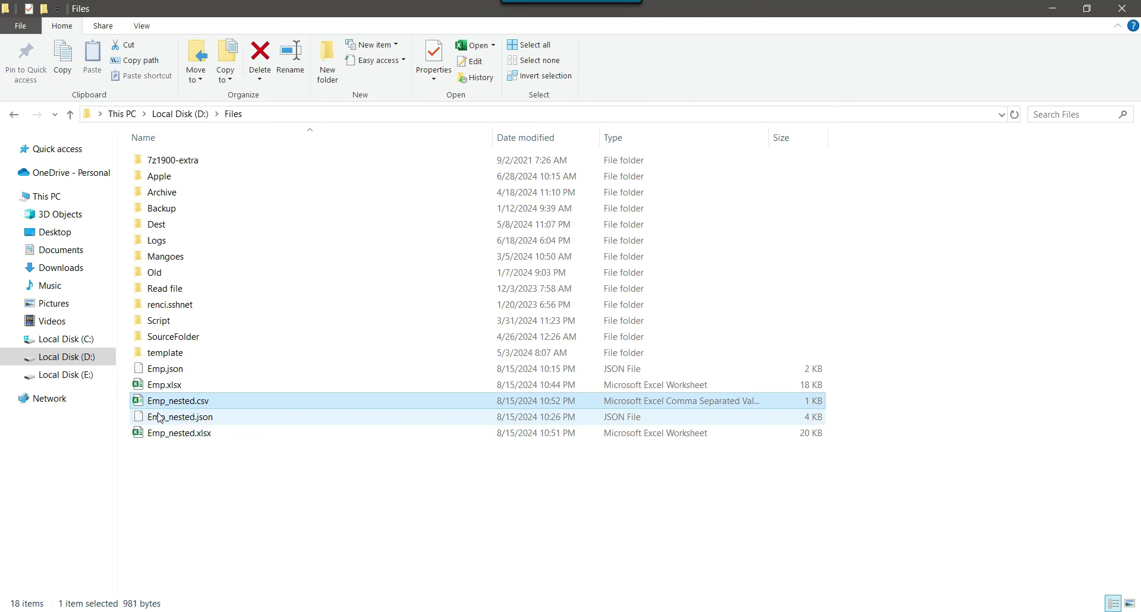
right_click(190, 408)
left_click(292, 159)
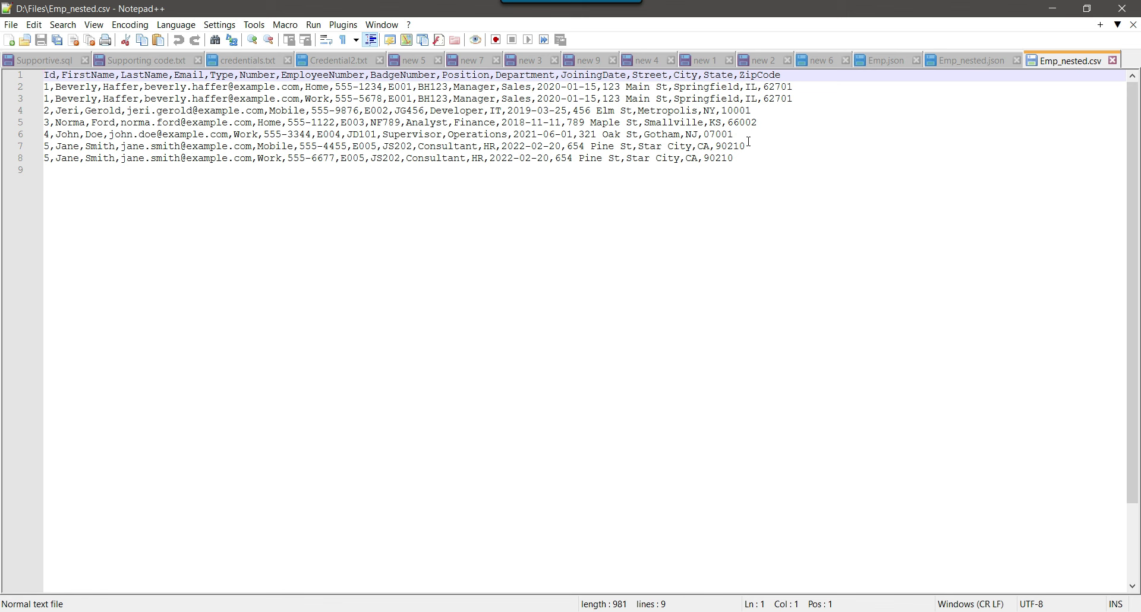
triple_click(51, 159)
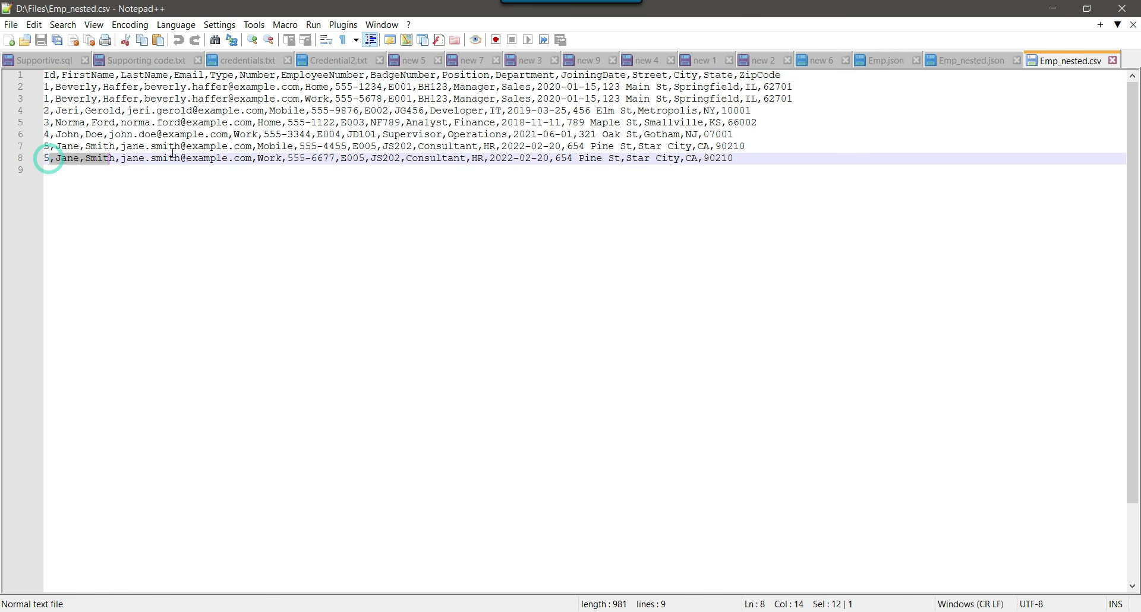
left_click(726, 159)
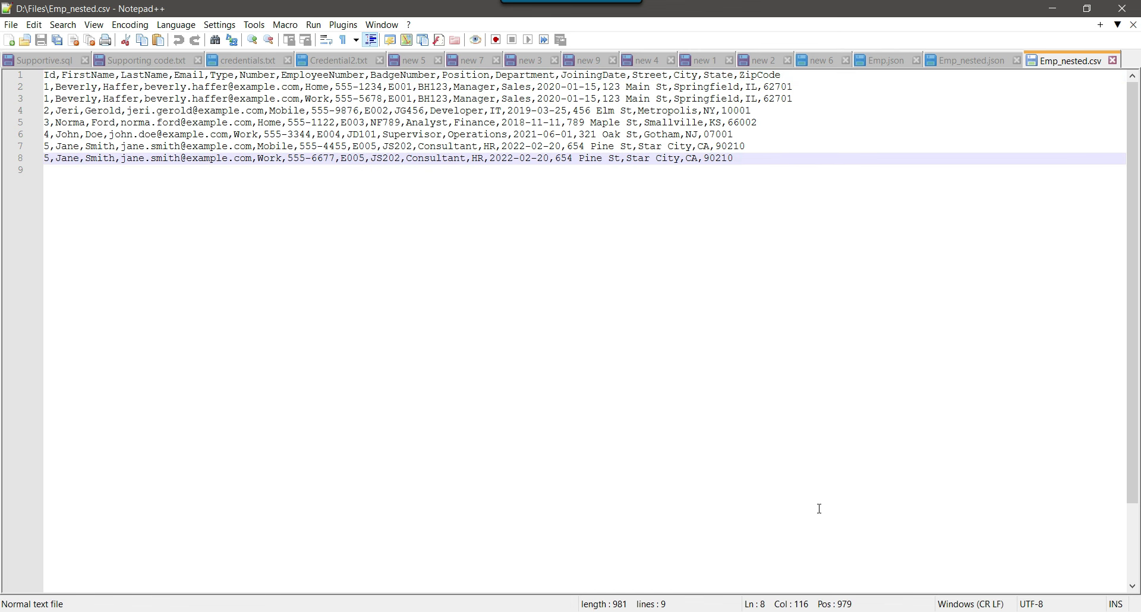
- Return to File Explorer and review Emp_nested.xlsx alongside its source Emp_nested.json in the Files folder
key("alt+Tab")
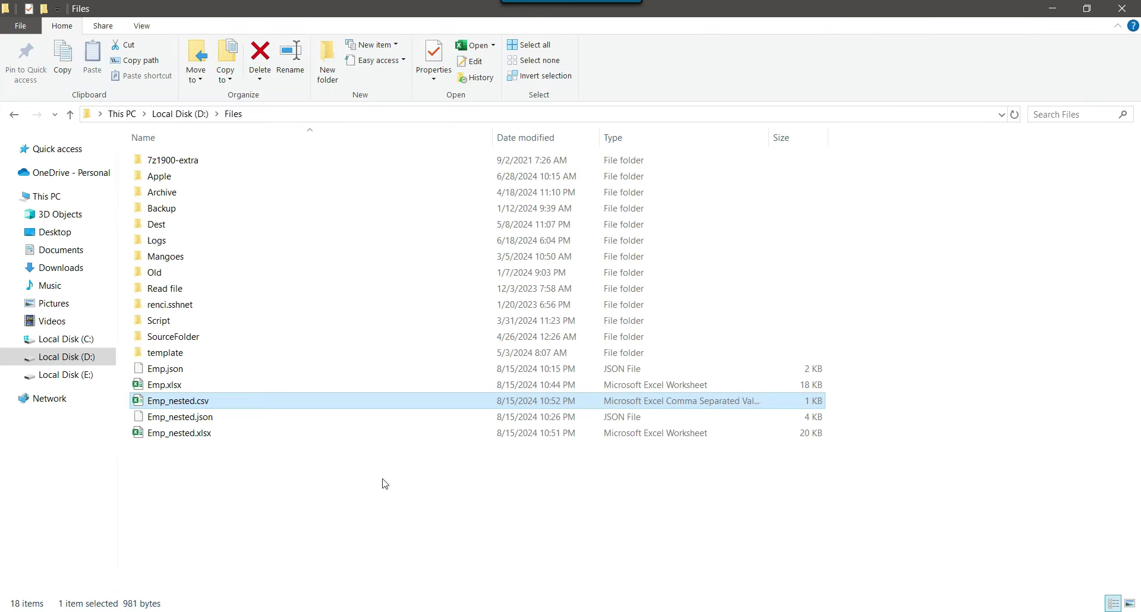
left_click(191, 433)
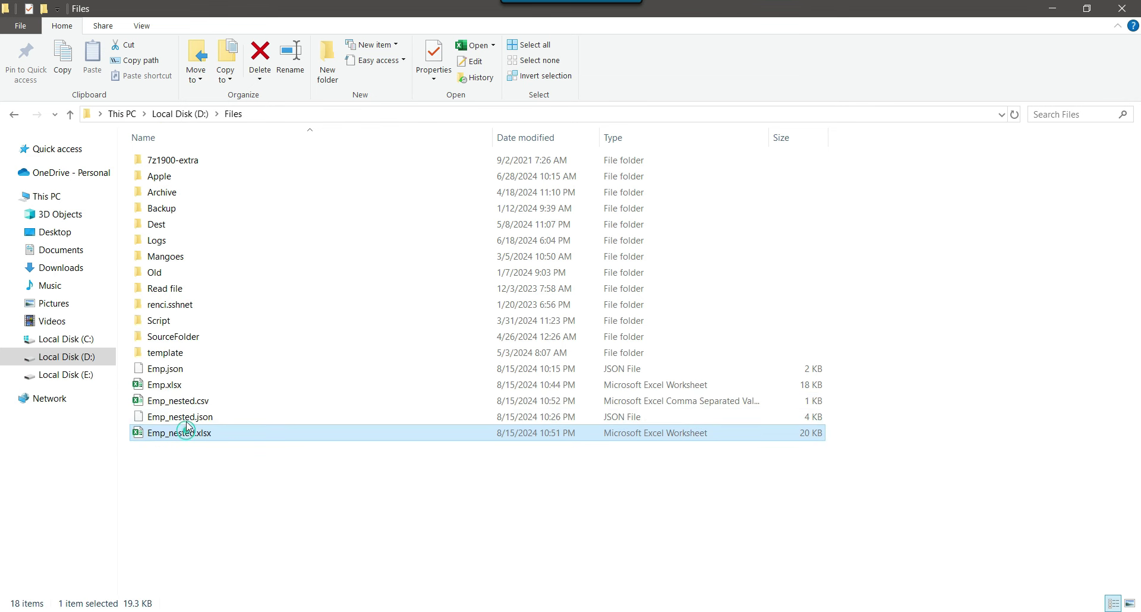
left_click(187, 419)
left_click(707, 493)
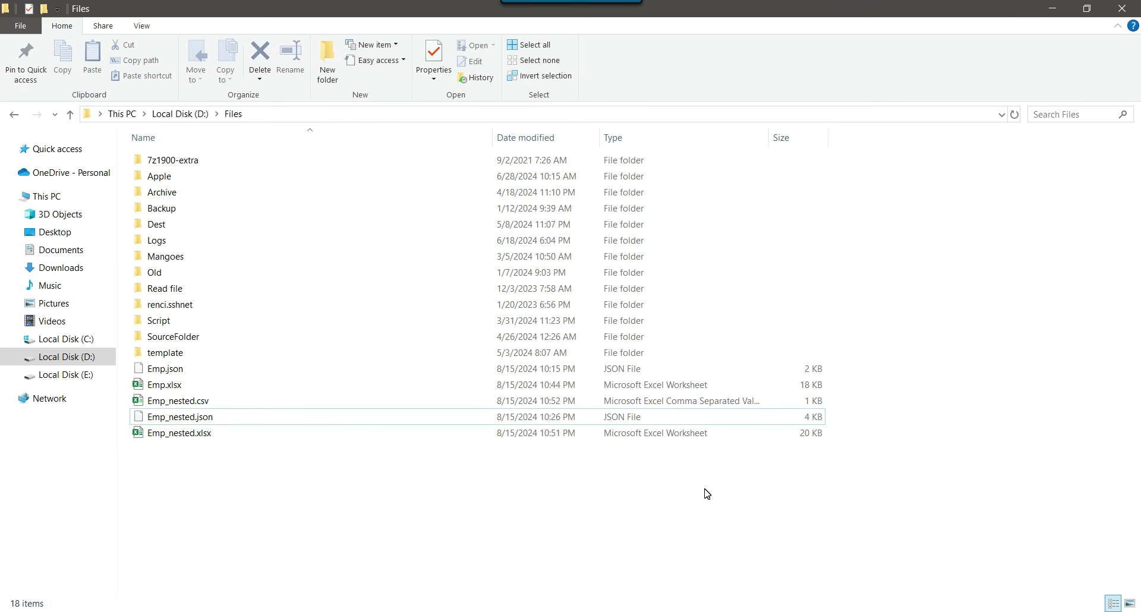